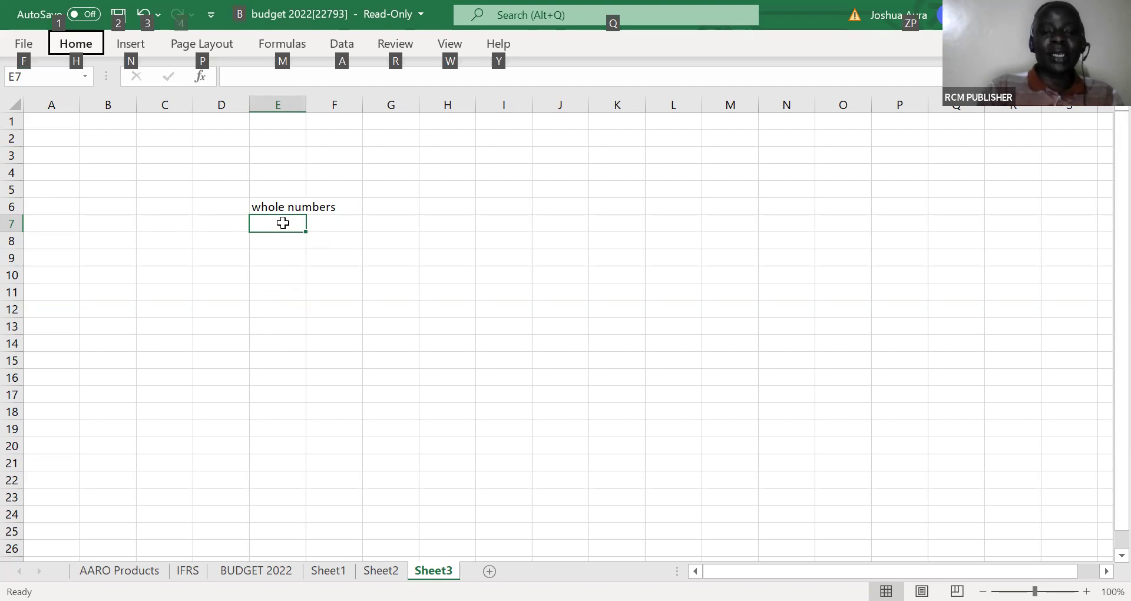
# - Apply a data validation rule to cell E7 allowing only whole numbers between 18 and 60
pyautogui.press('l')
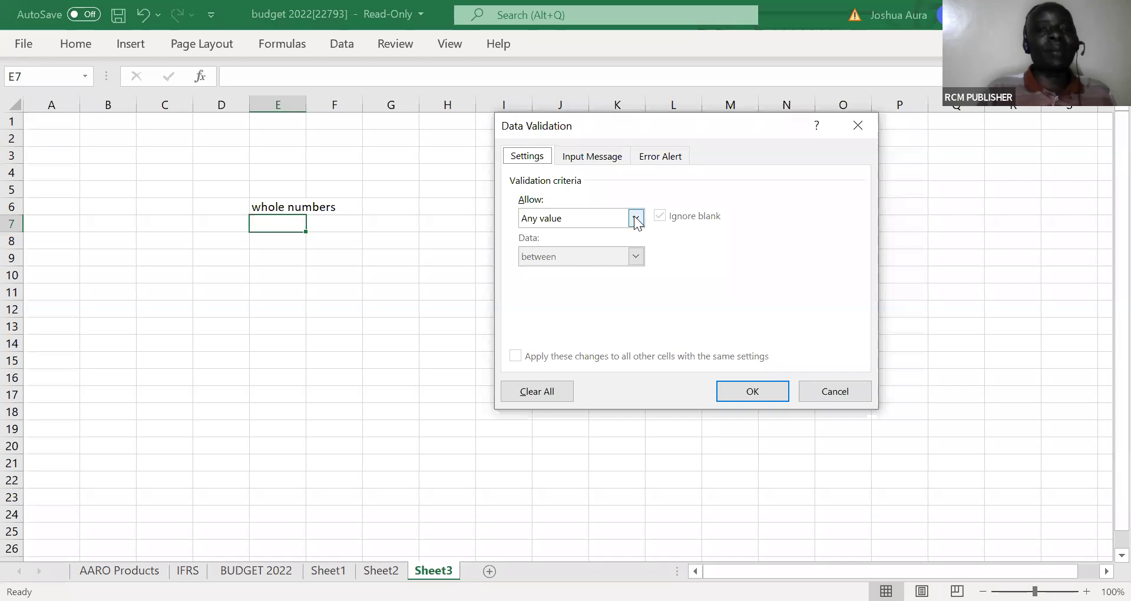
pyautogui.click(601, 221)
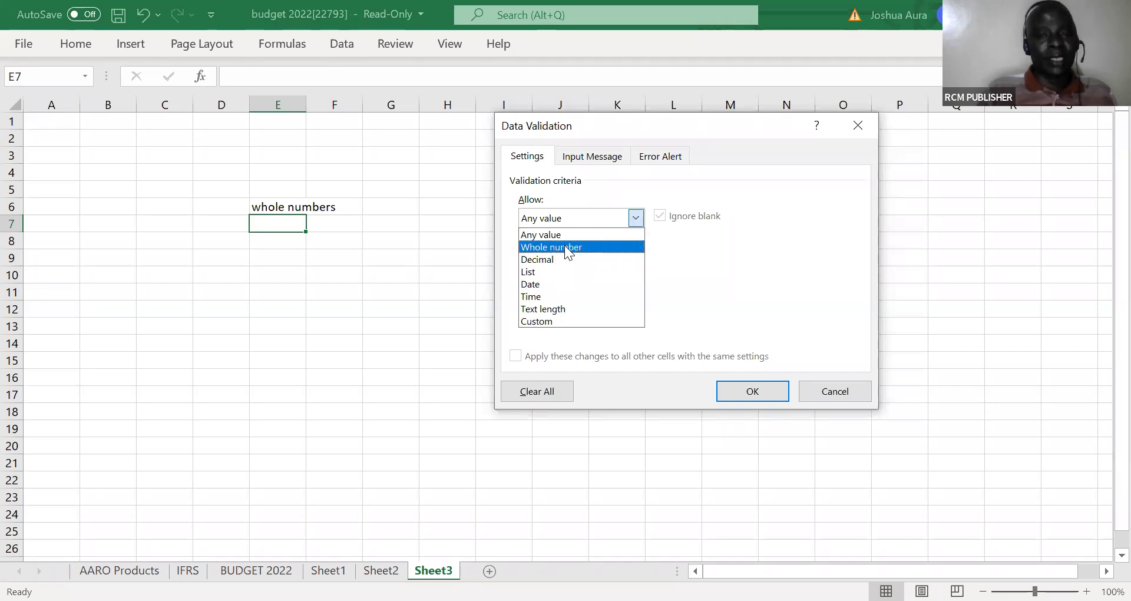
pyautogui.click(564, 247)
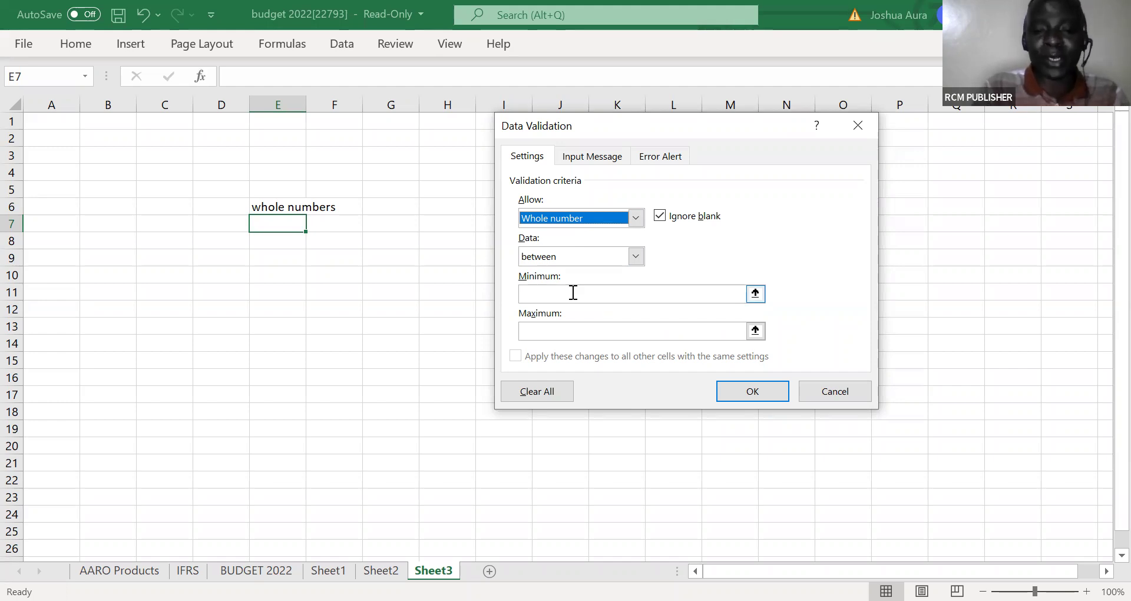
pyautogui.hotkey('alt', 'Down')
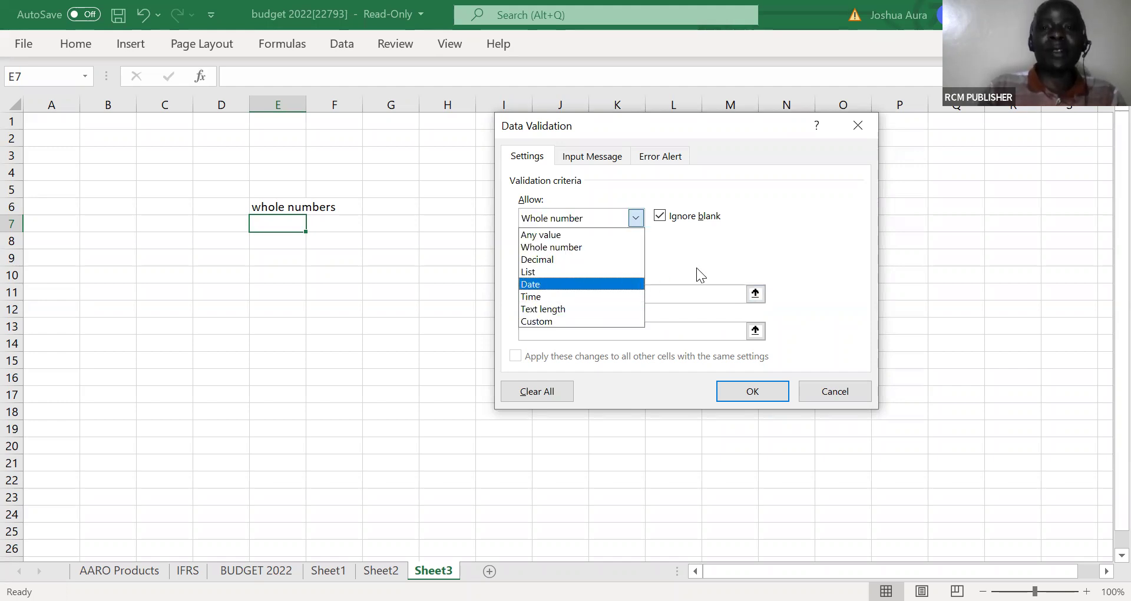
pyautogui.click(578, 246)
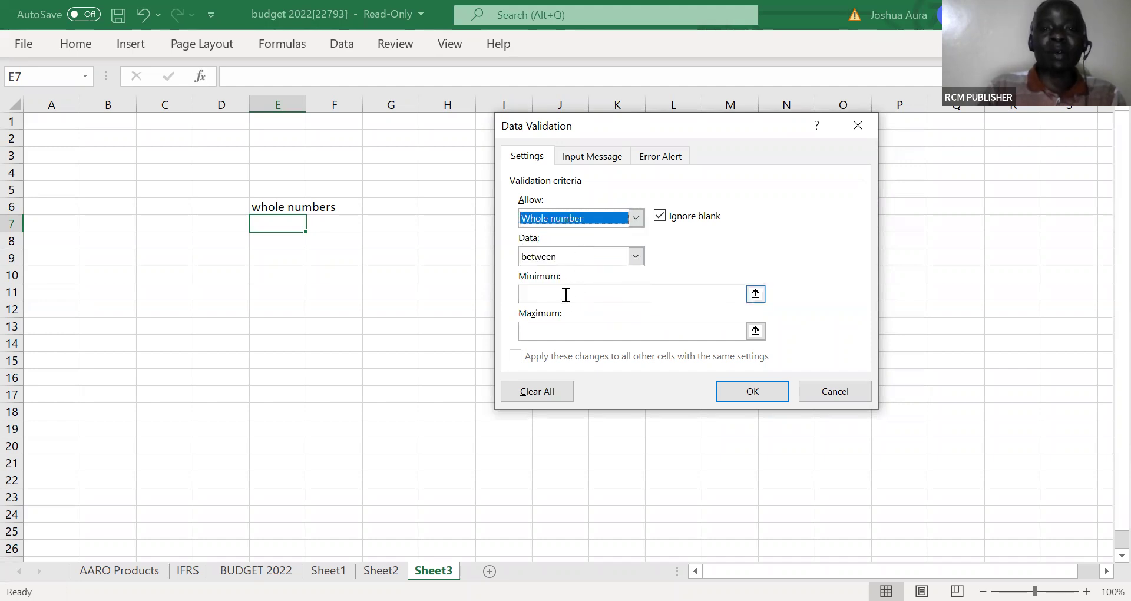
pyautogui.click(567, 295)
pyautogui.write('18')
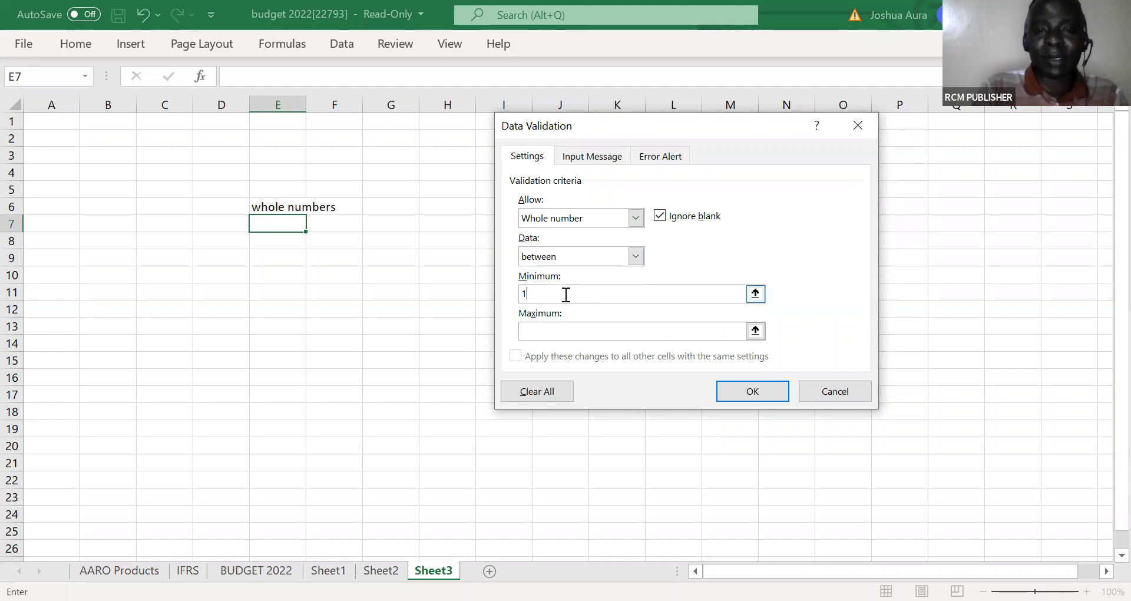
pyautogui.click(561, 331)
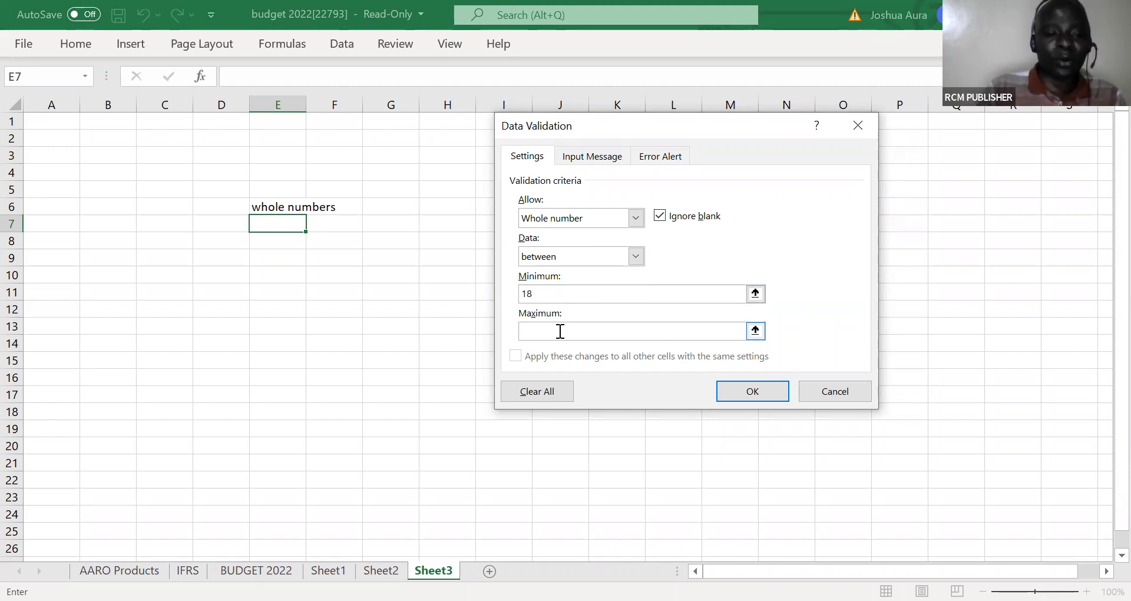
pyautogui.write('60')
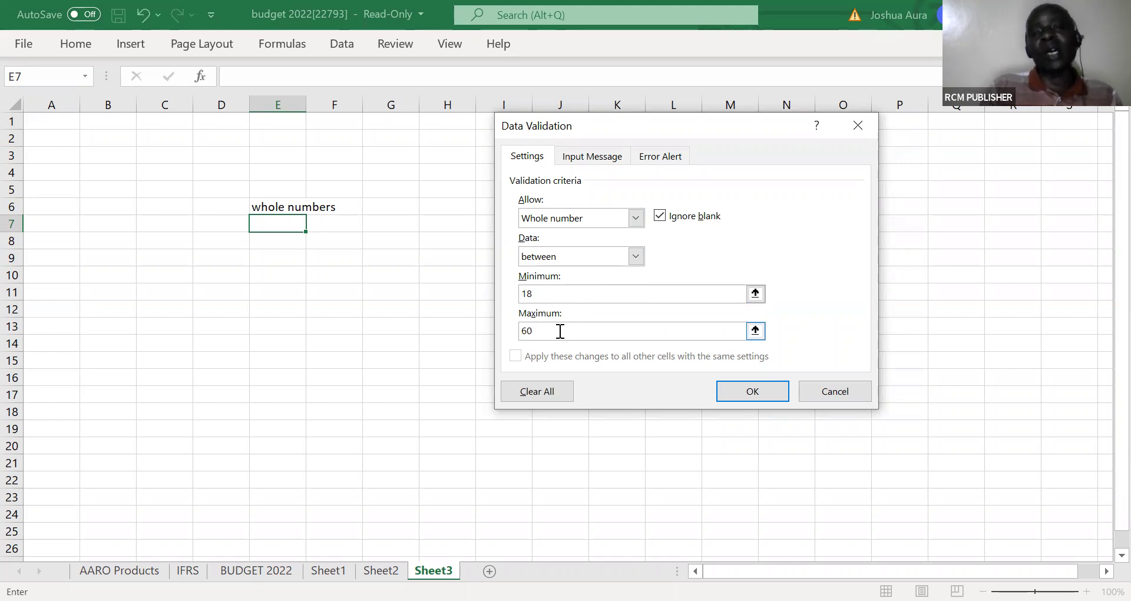
pyautogui.click(541, 301)
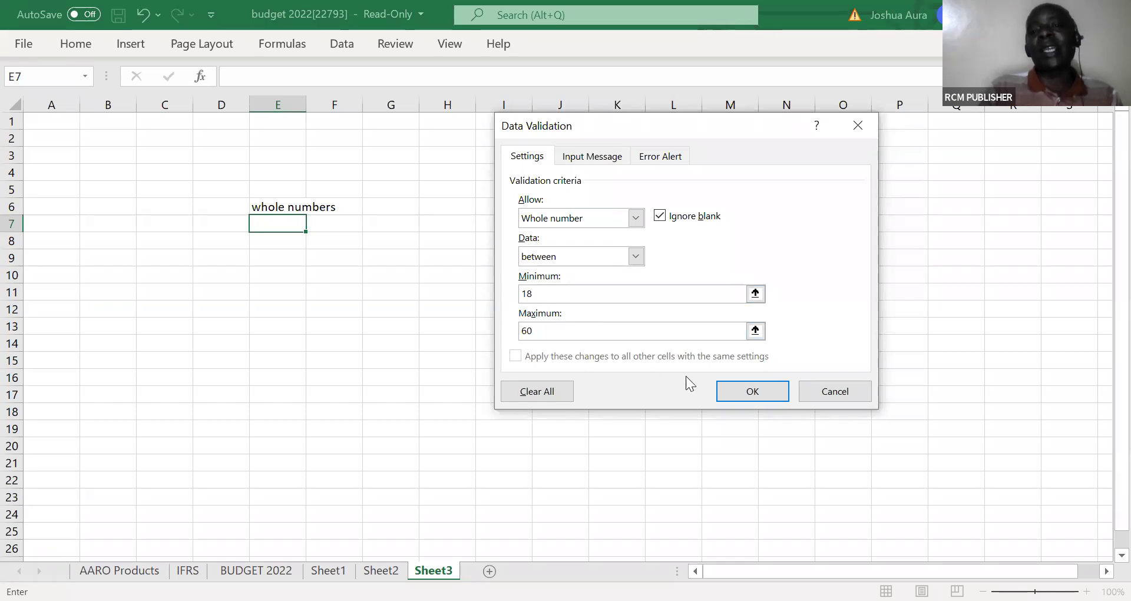
pyautogui.click(733, 388)
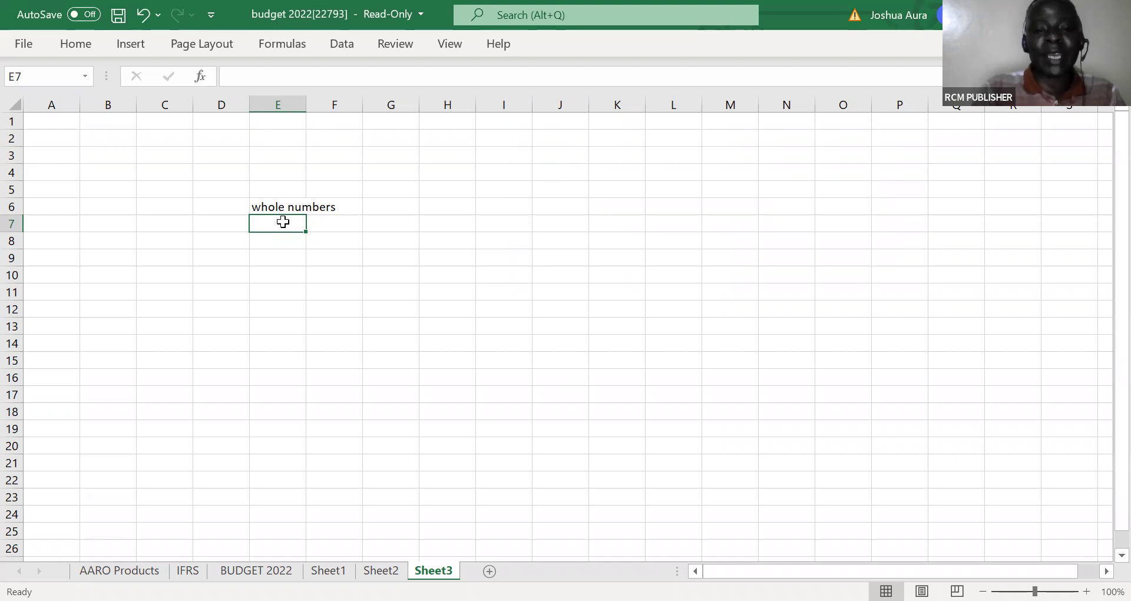
# - Try to enter 17 in cell E7 to test the validation rule's lower limit
pyautogui.write('17')
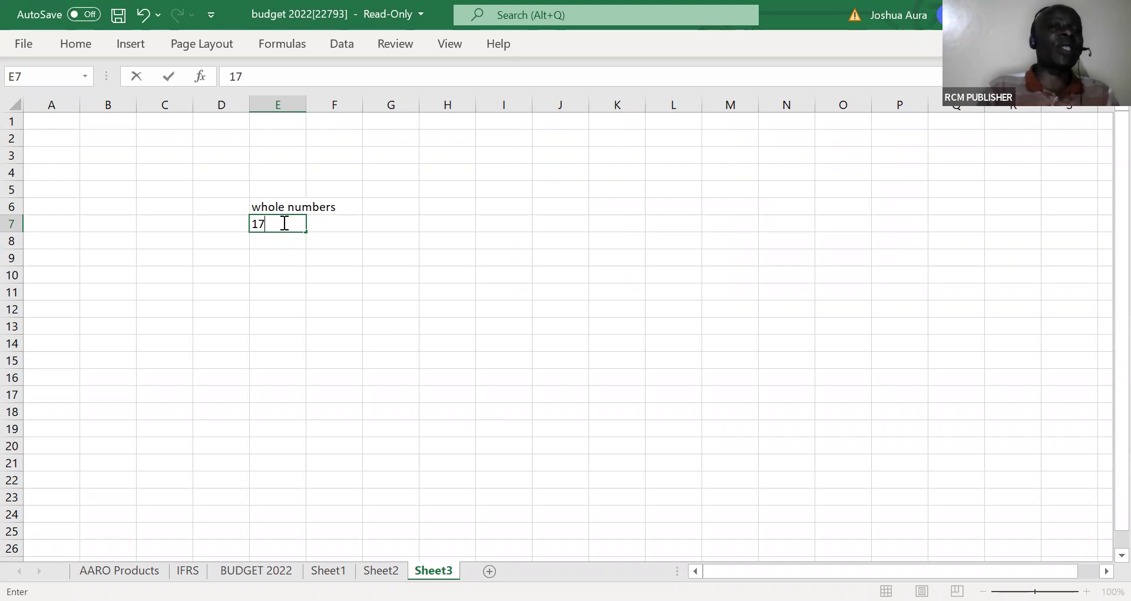
pyautogui.press('Return')
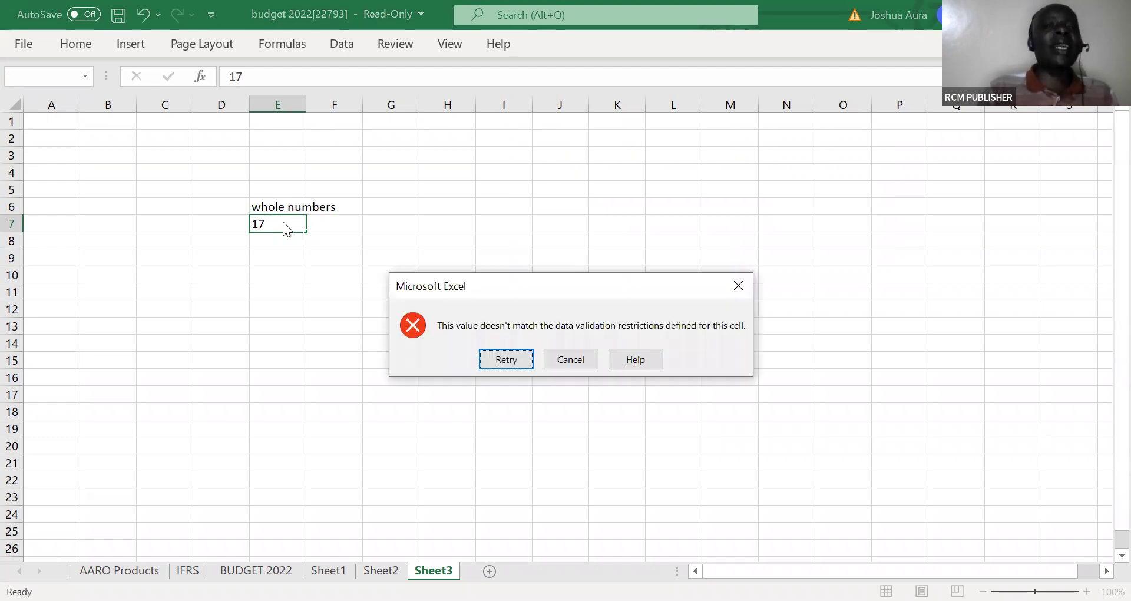
pyautogui.click(498, 354)
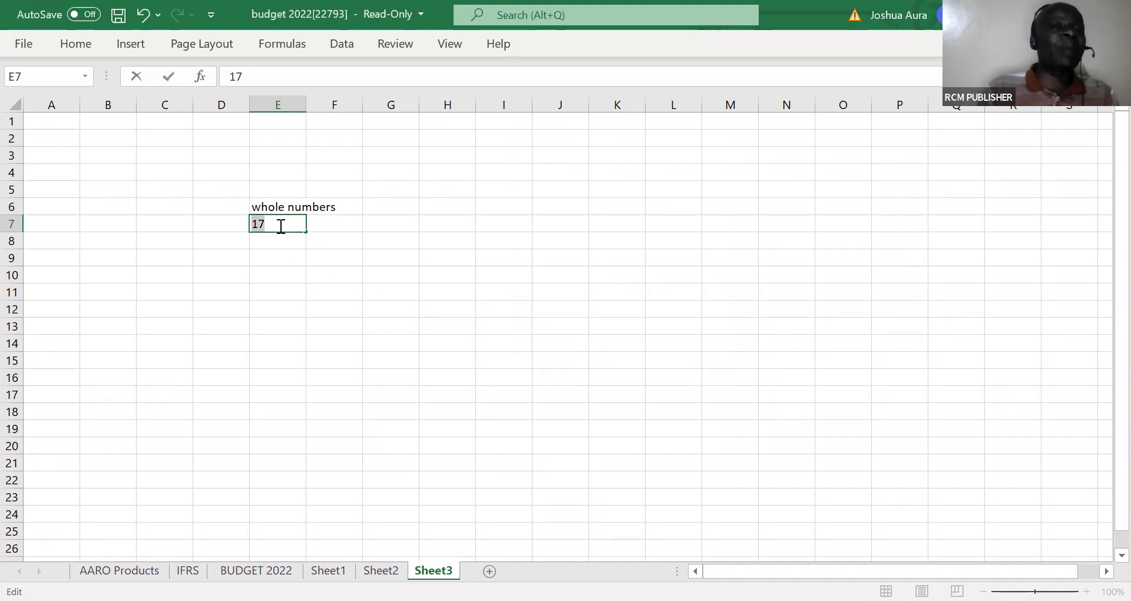
# - Clear the pending entry in cell E7 and enter 34 instead
pyautogui.press('BackSpace')
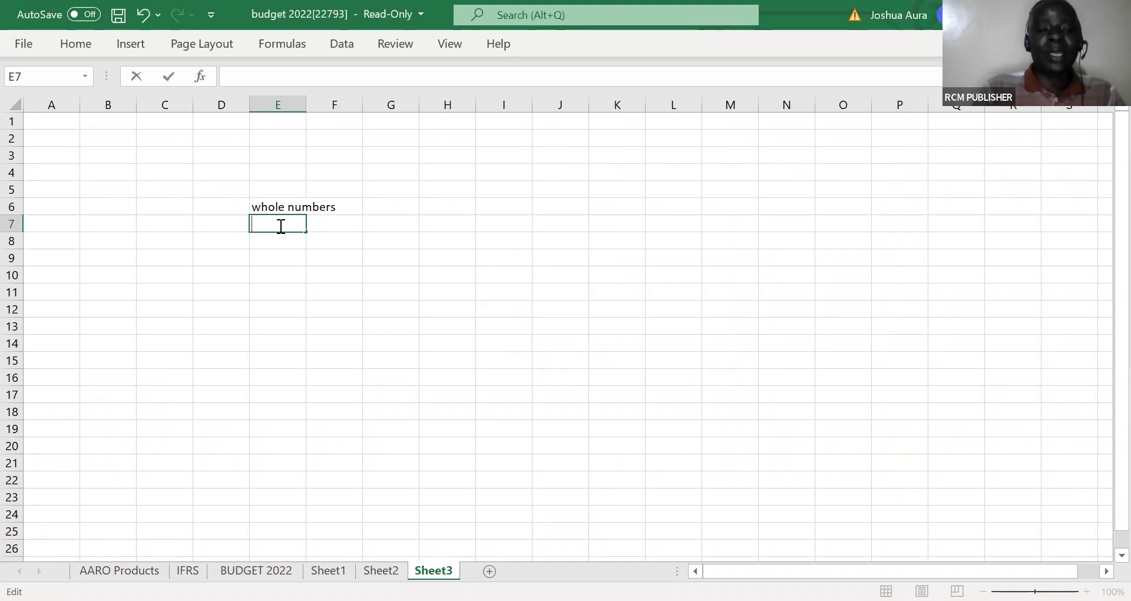
pyautogui.write('34')
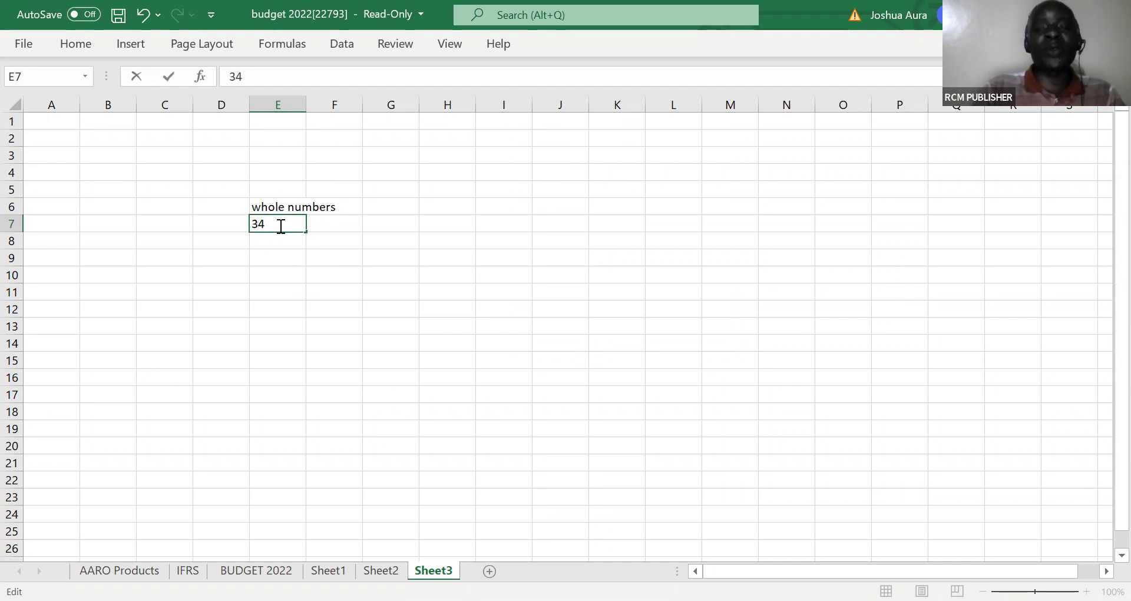
pyautogui.press('Return')
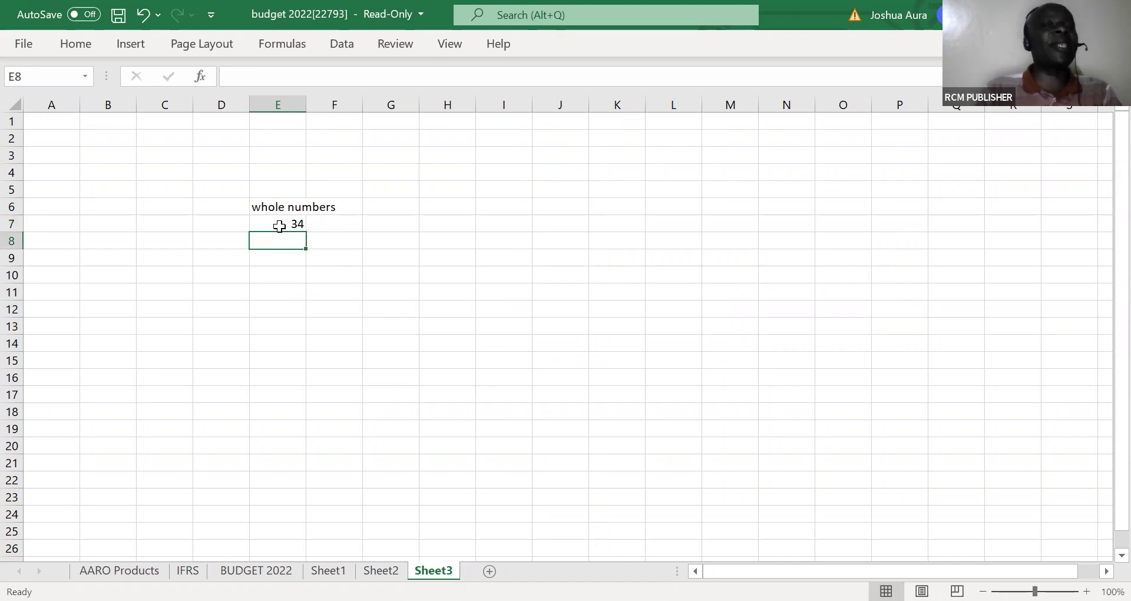
# - Give cell E7's data validation input message the title "Ages between 18 and 60"
pyautogui.click(285, 223)
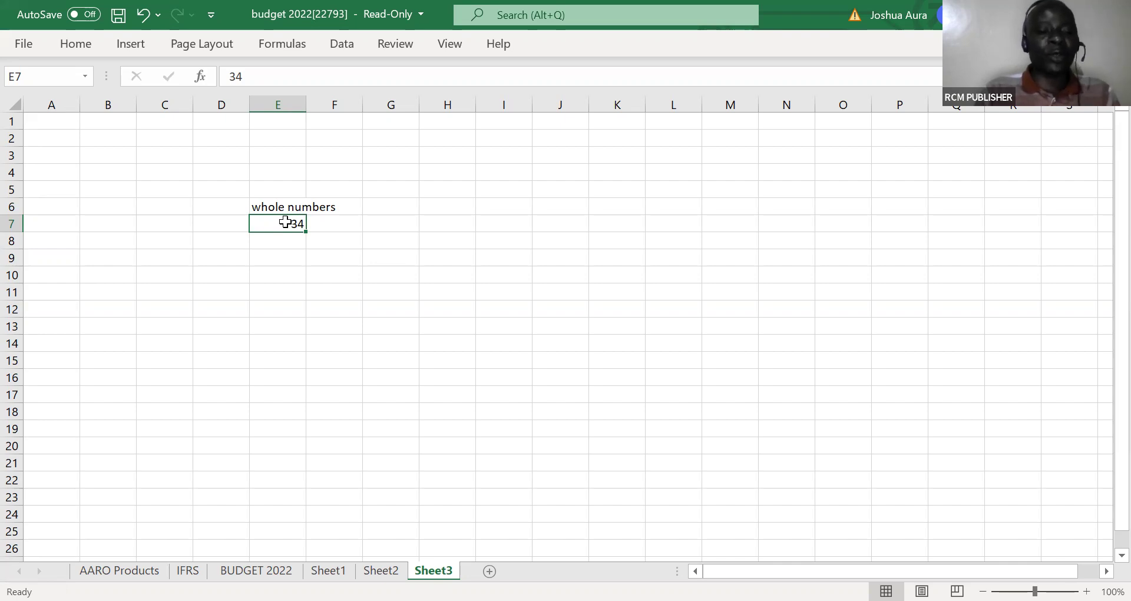
pyautogui.press('alt')
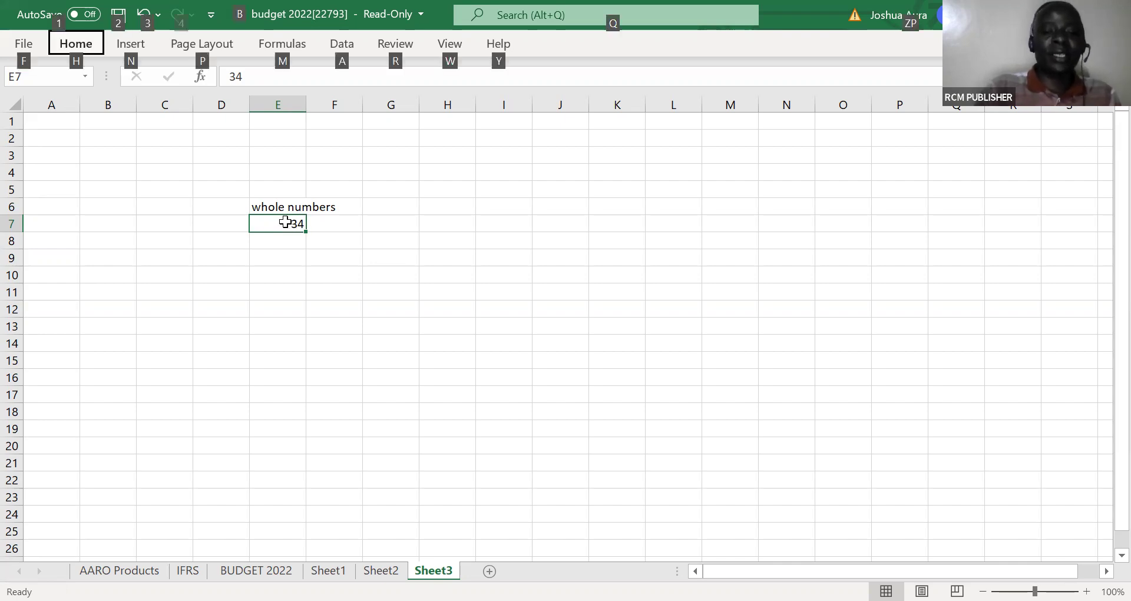
pyautogui.press('a')
pyautogui.press('v')
pyautogui.press('v')
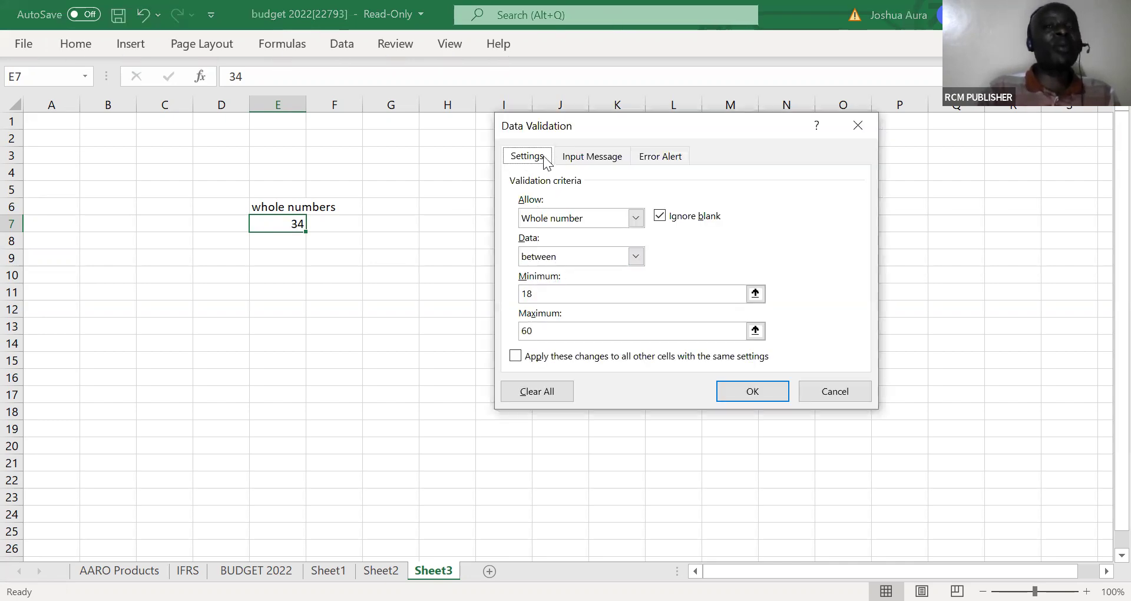
pyautogui.click(584, 159)
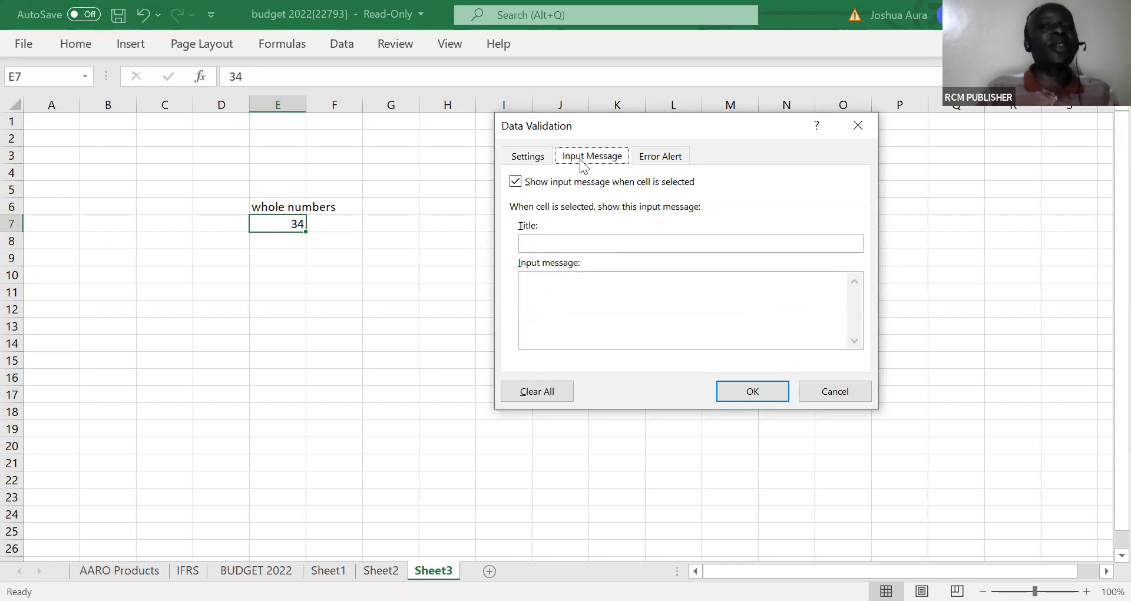
pyautogui.click(579, 237)
pyautogui.write('Ages b')
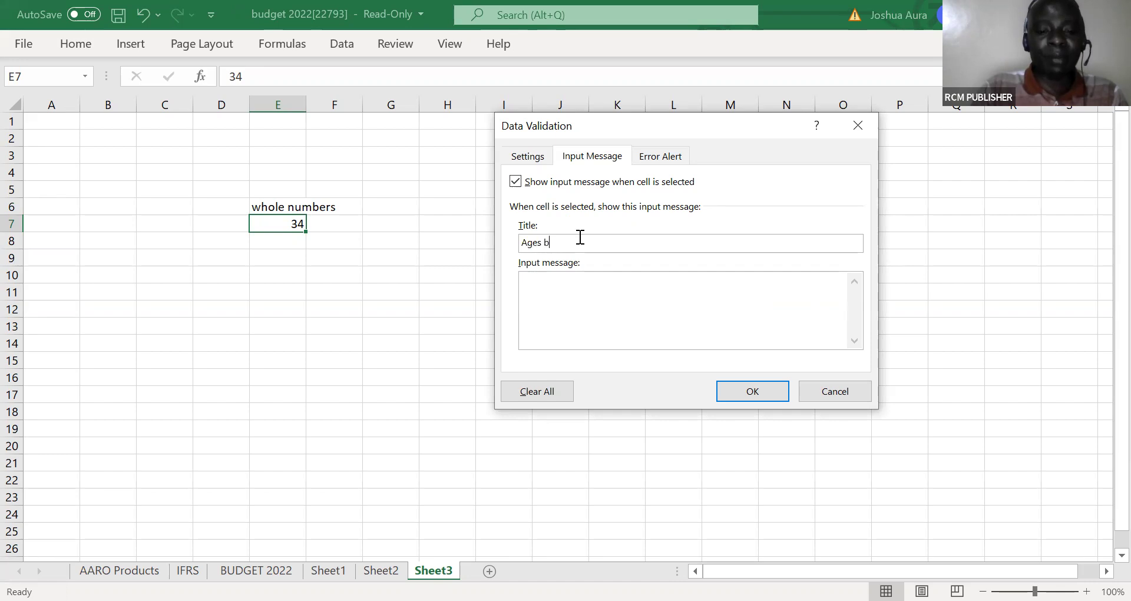
pyautogui.write('etw')
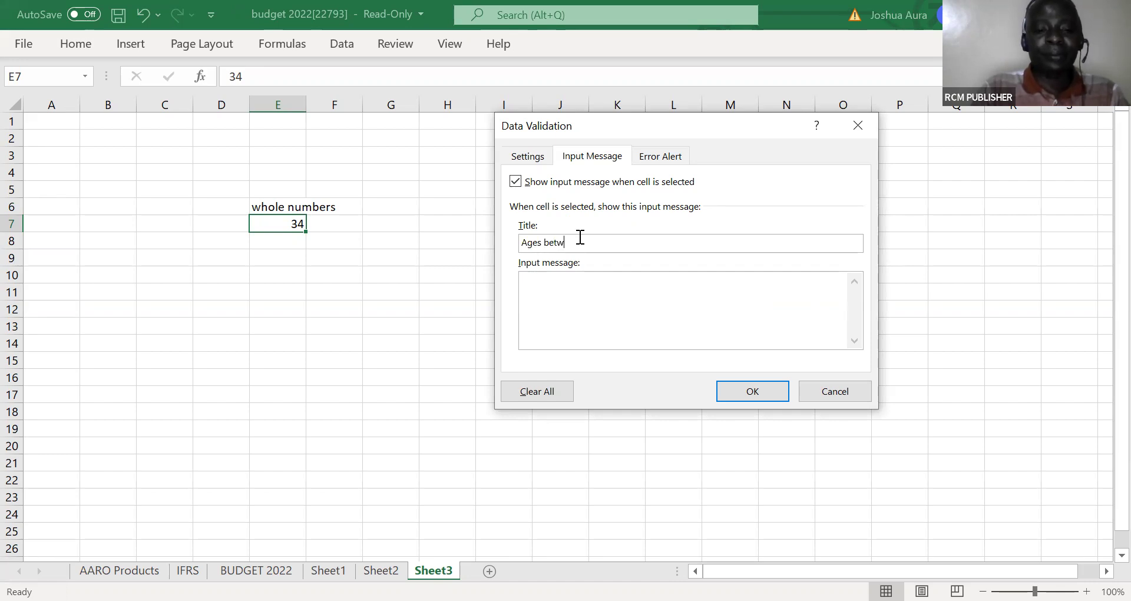
pyautogui.write('een ')
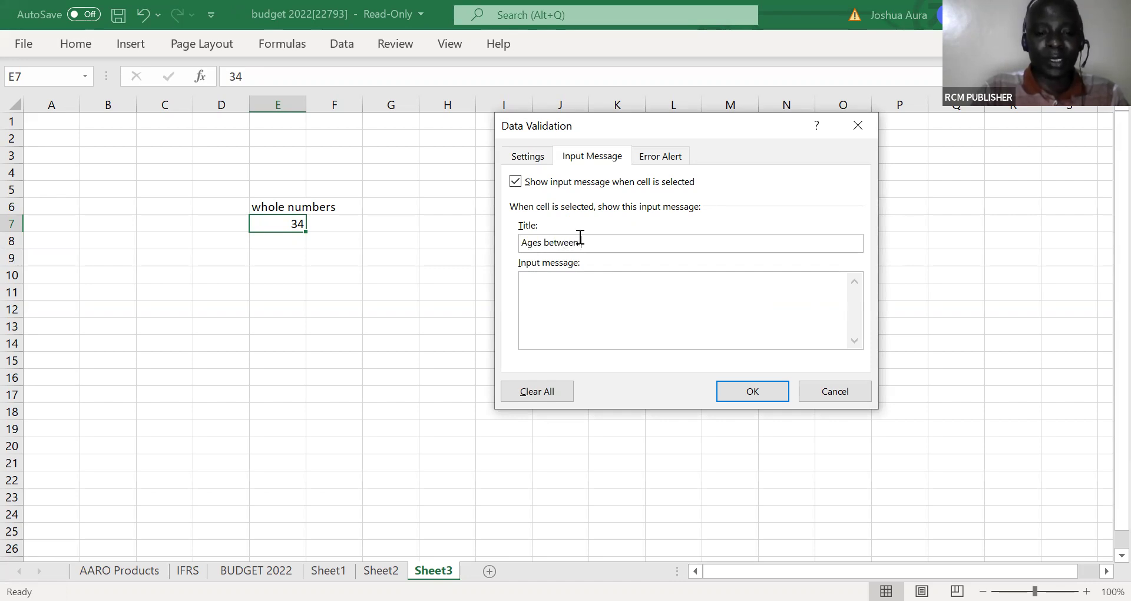
pyautogui.write('18 an')
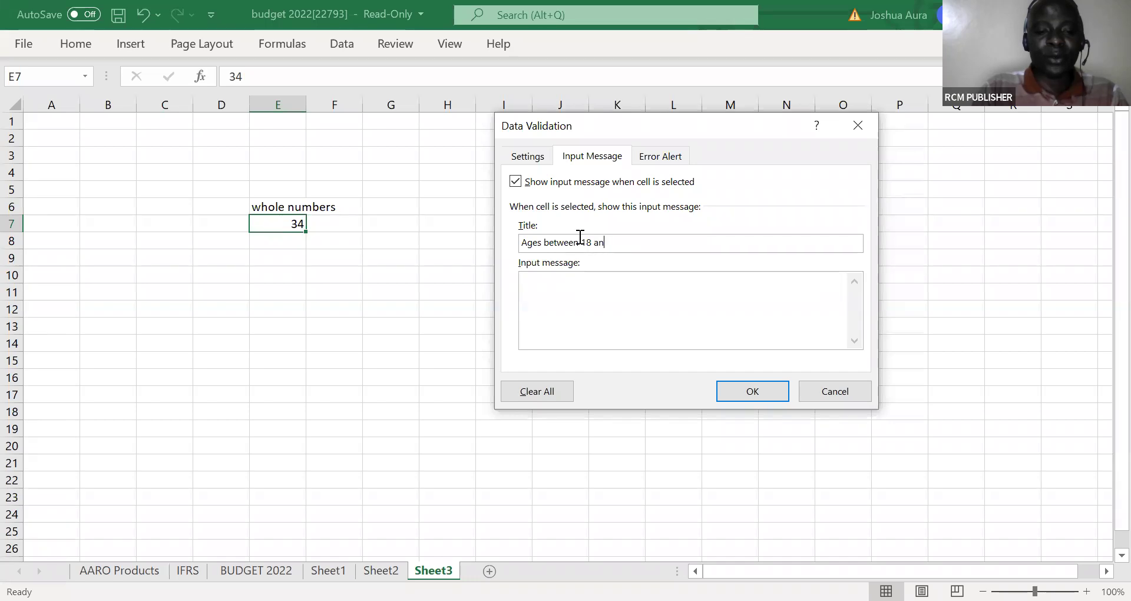
pyautogui.write('d 60')
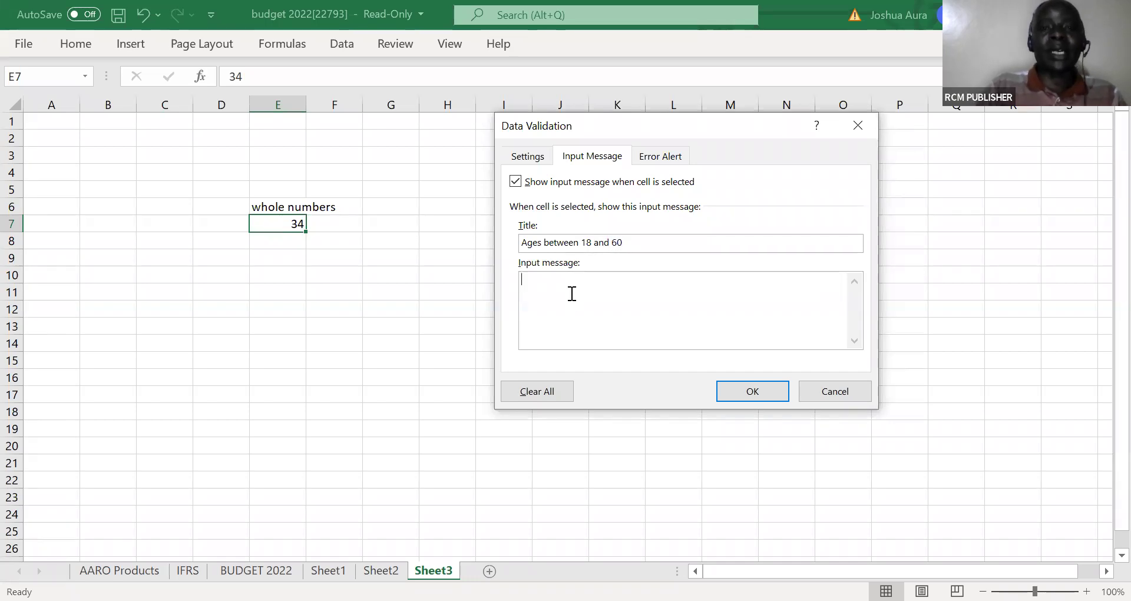
# - Set the validation input message to "The cell rejects values that fall outside the range 18 to 60" and apply it
pyautogui.write('The ce')
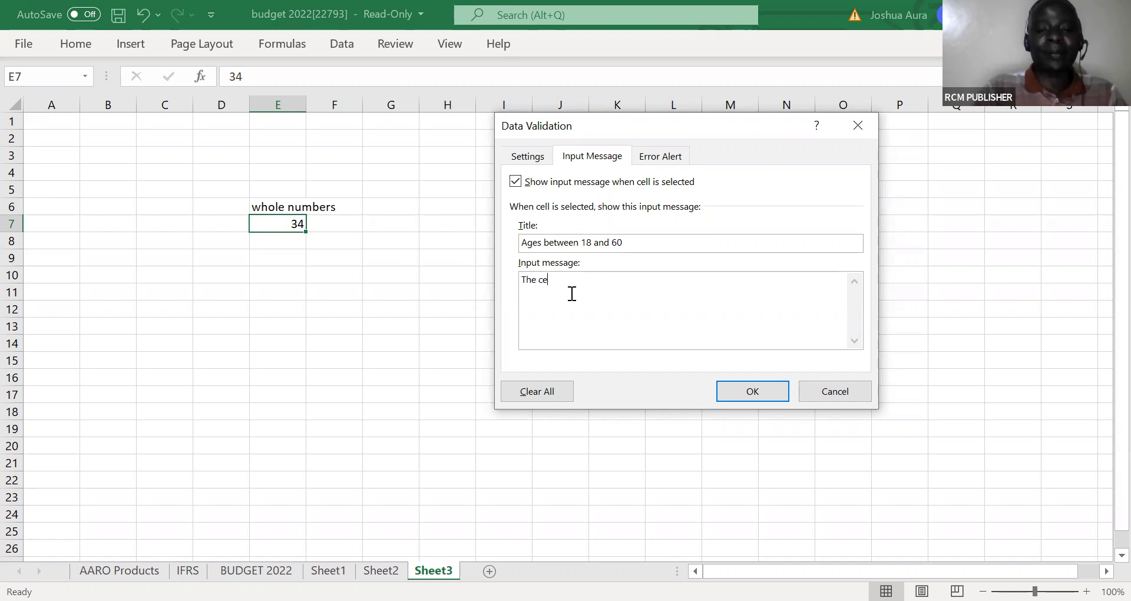
pyautogui.write('ll rejects fall')
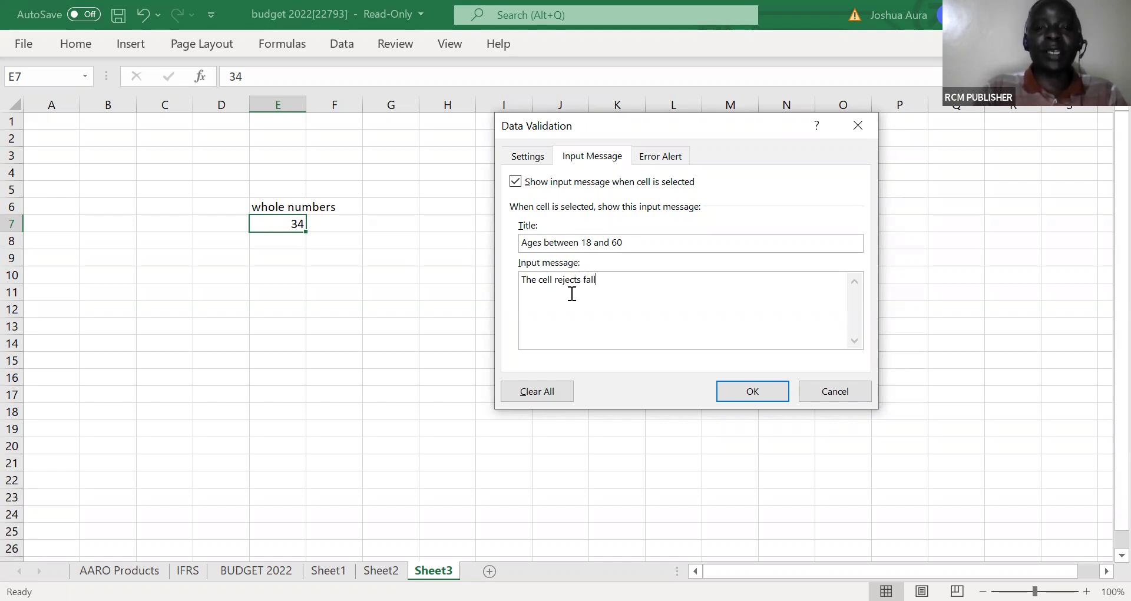
pyautogui.press('BackSpace')
pyautogui.press('BackSpace')
pyautogui.press('BackSpace')
pyautogui.press('BackSpace')
pyautogui.write('v')
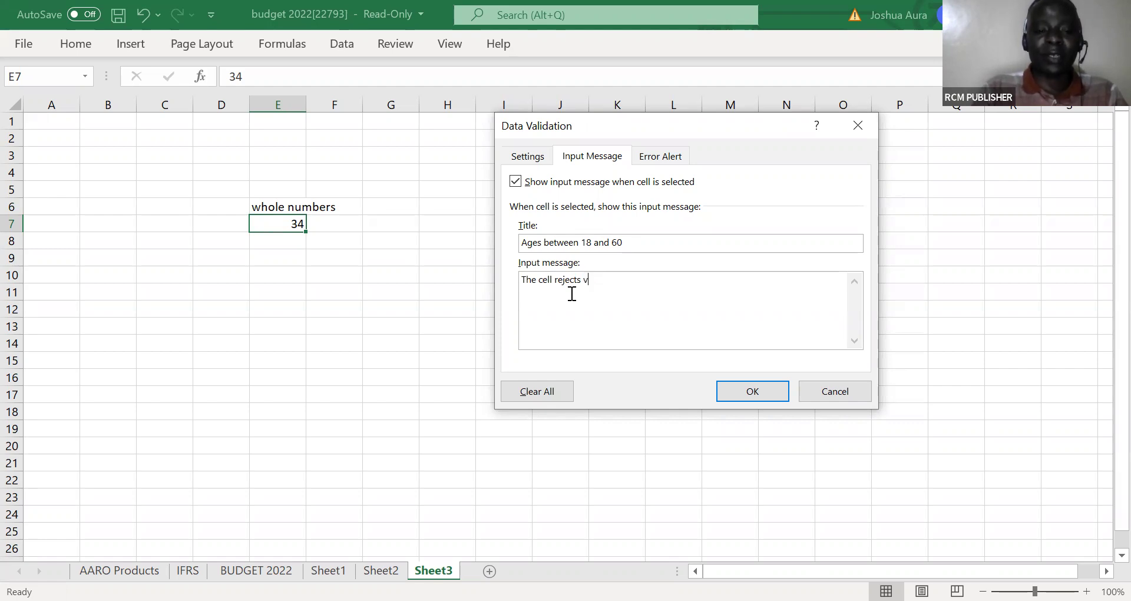
pyautogui.write('alues that fall o')
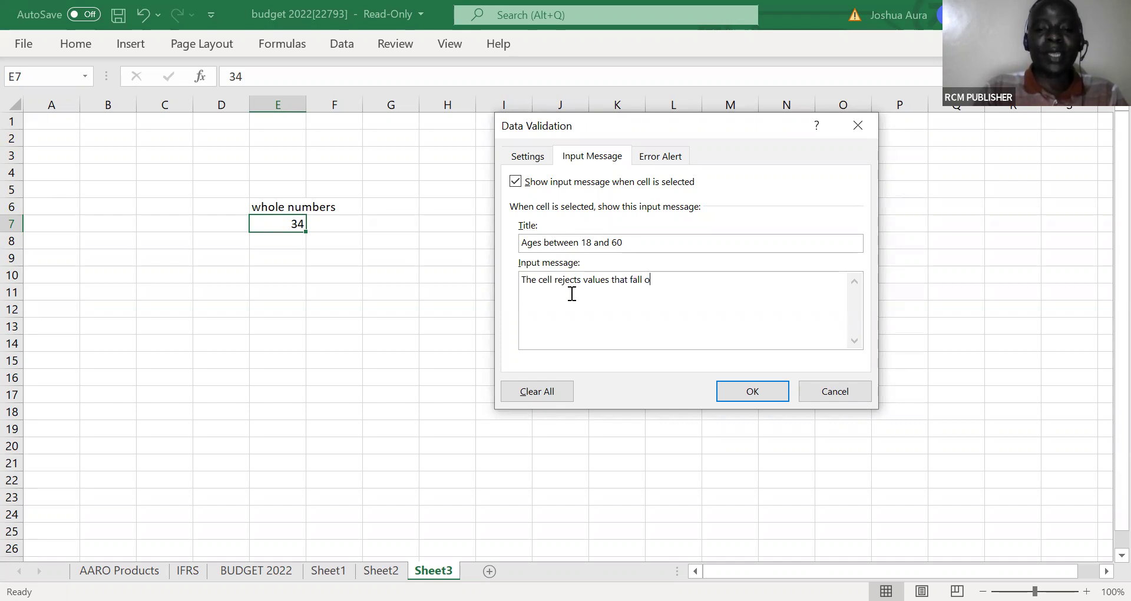
pyautogui.write('utside')
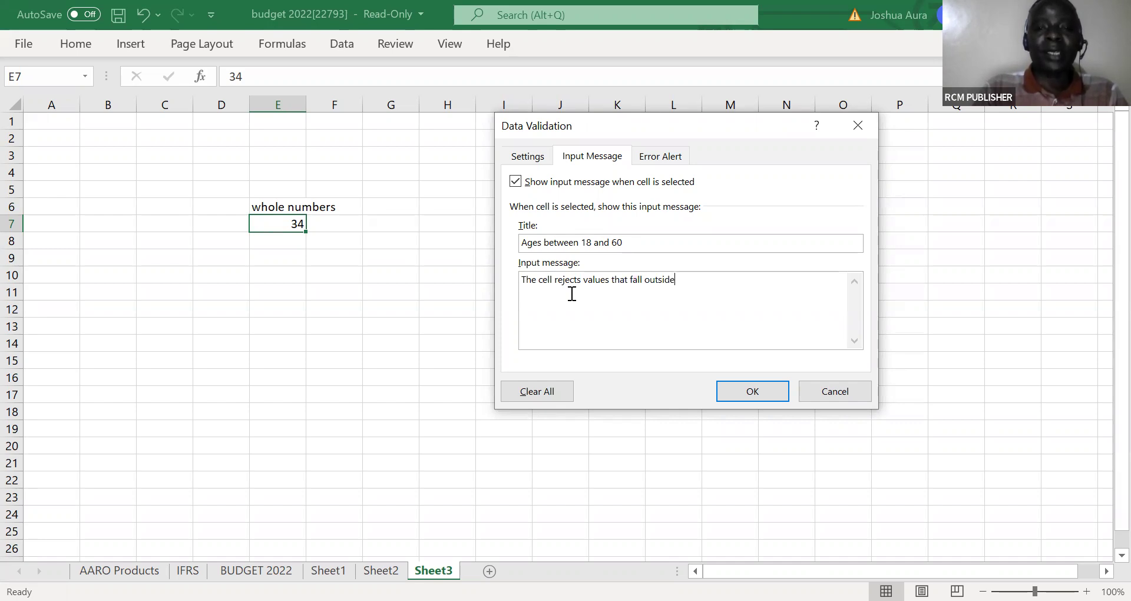
pyautogui.write(' the range ')
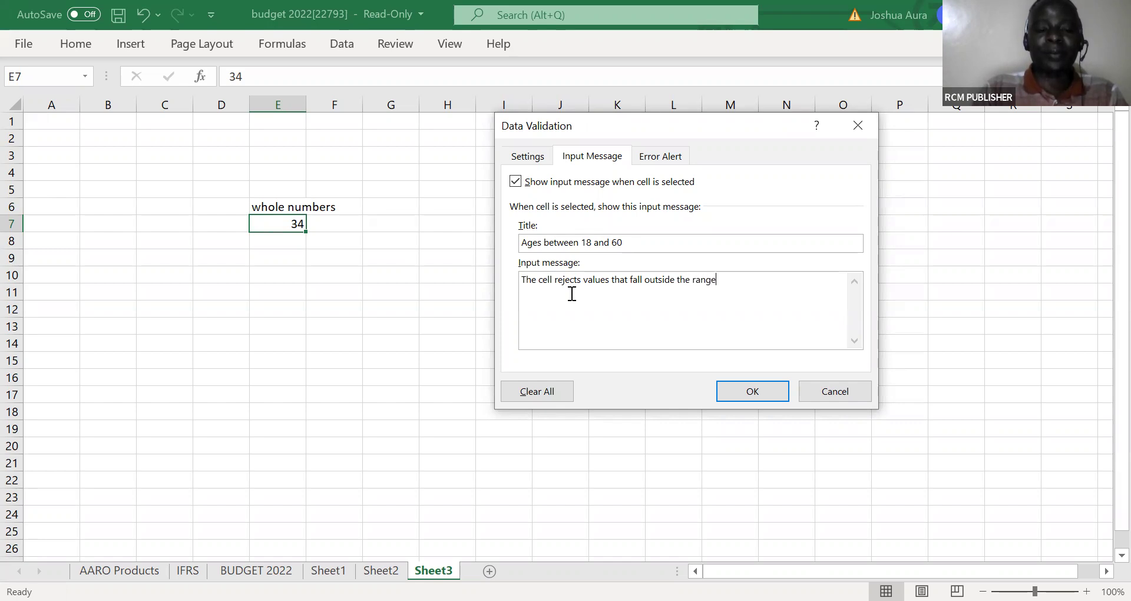
pyautogui.write('18 to 8')
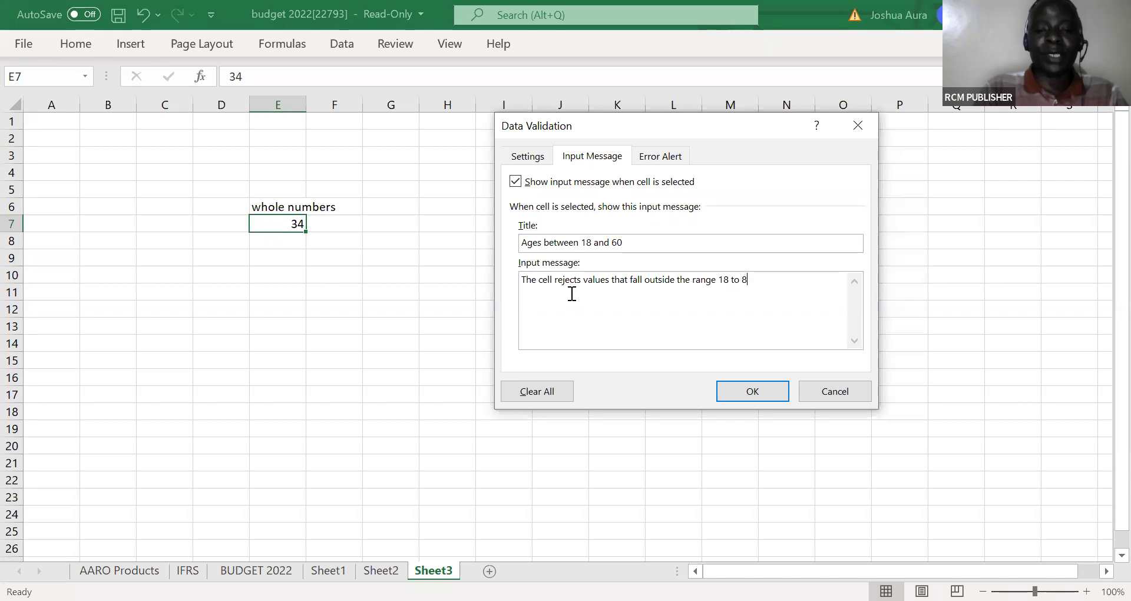
pyautogui.press('BackSpace')
pyautogui.write('60')
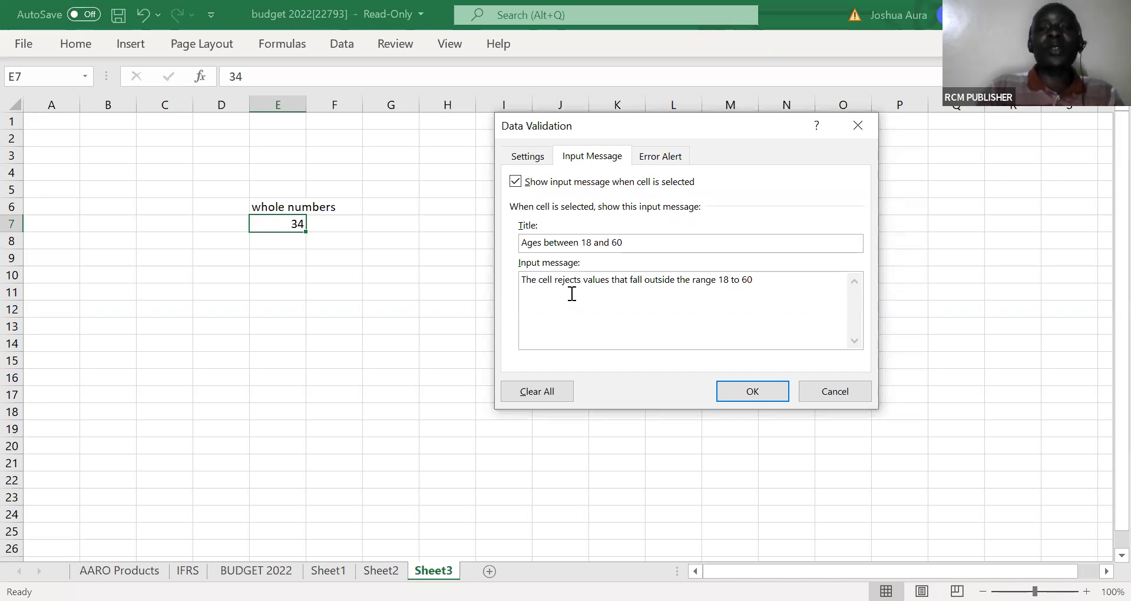
pyautogui.click(729, 389)
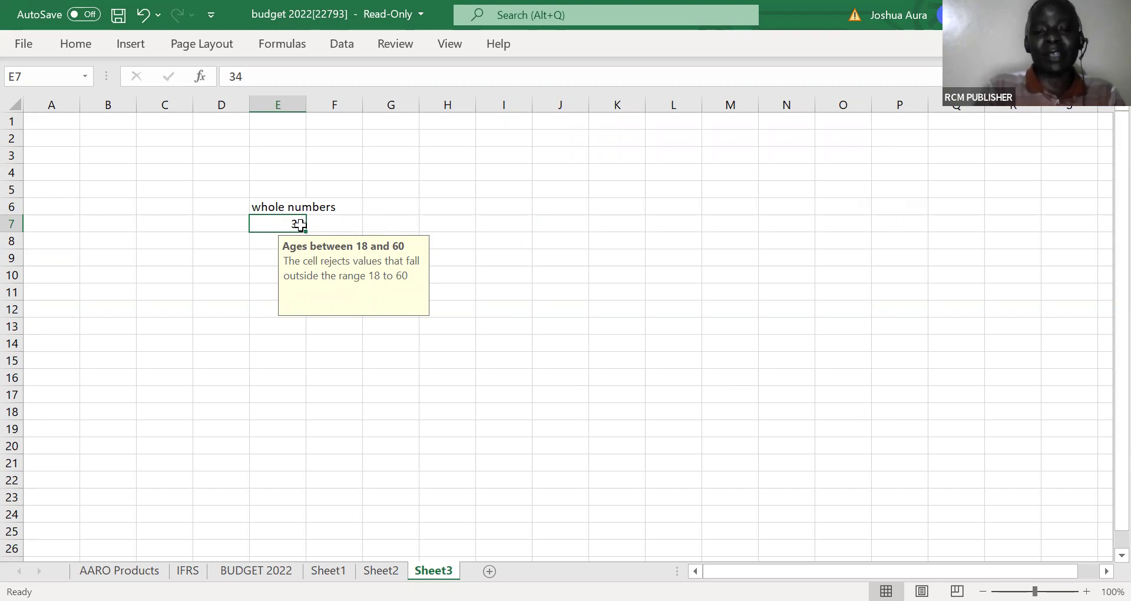
# - Try to enter 65 in cell E7 to test the validation rule's upper limit, and clear the entry
pyautogui.write('65')
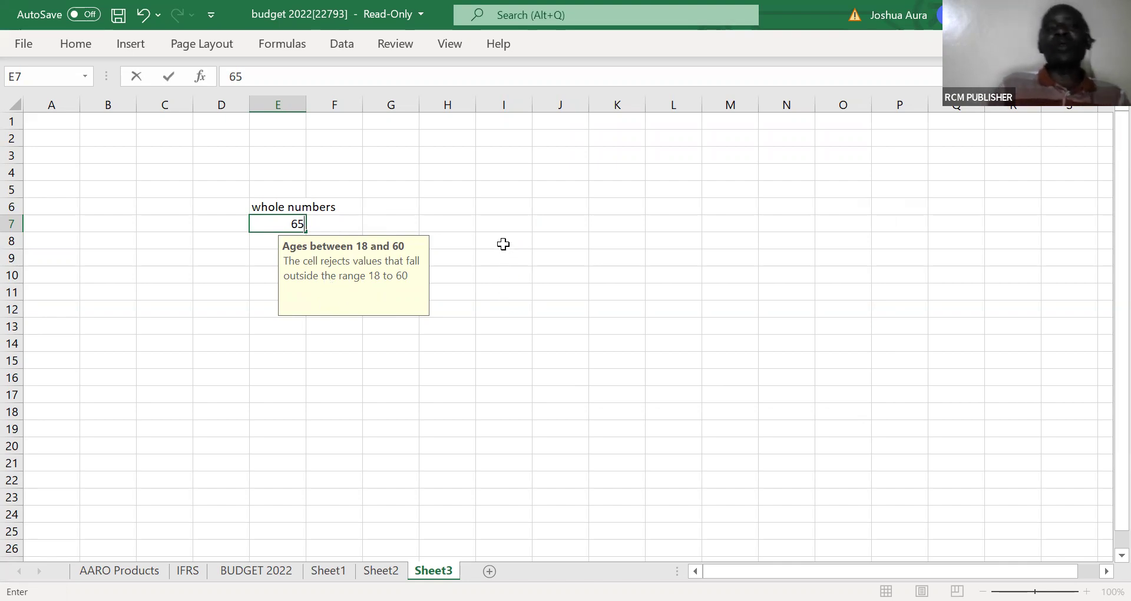
pyautogui.click(515, 208)
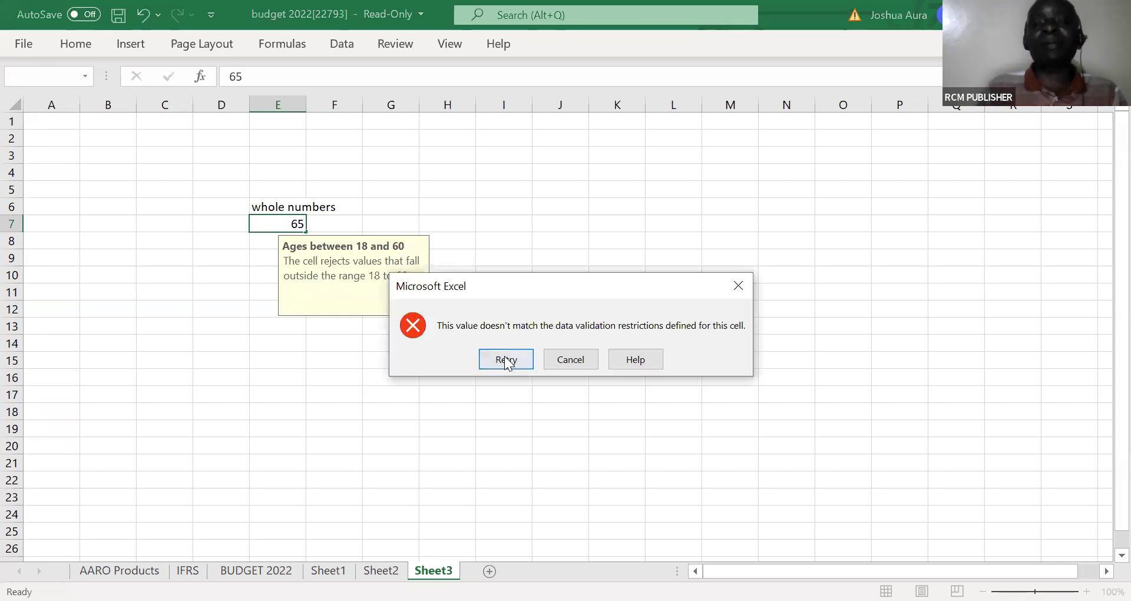
pyautogui.click(506, 361)
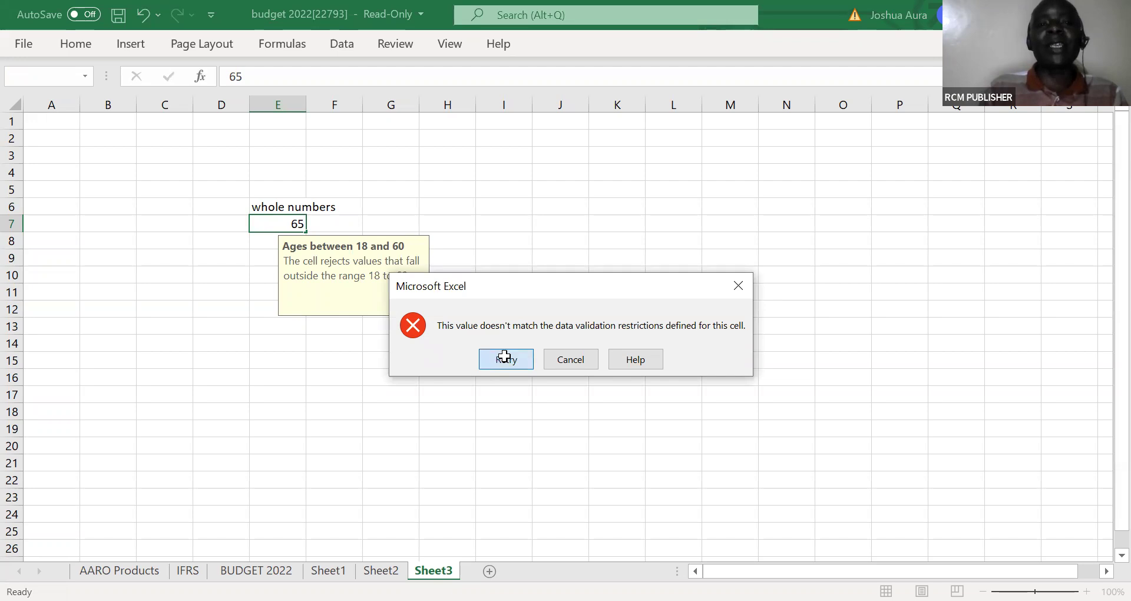
pyautogui.press('BackSpace')
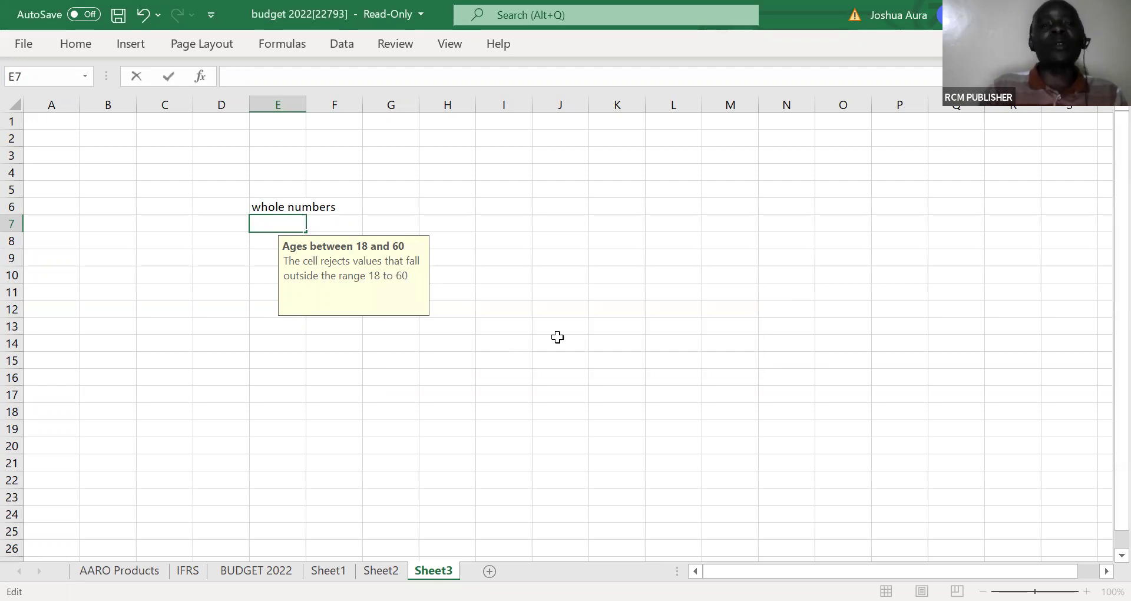
# - Enter the heading "Drop down list" in cell I6
pyautogui.click(515, 205)
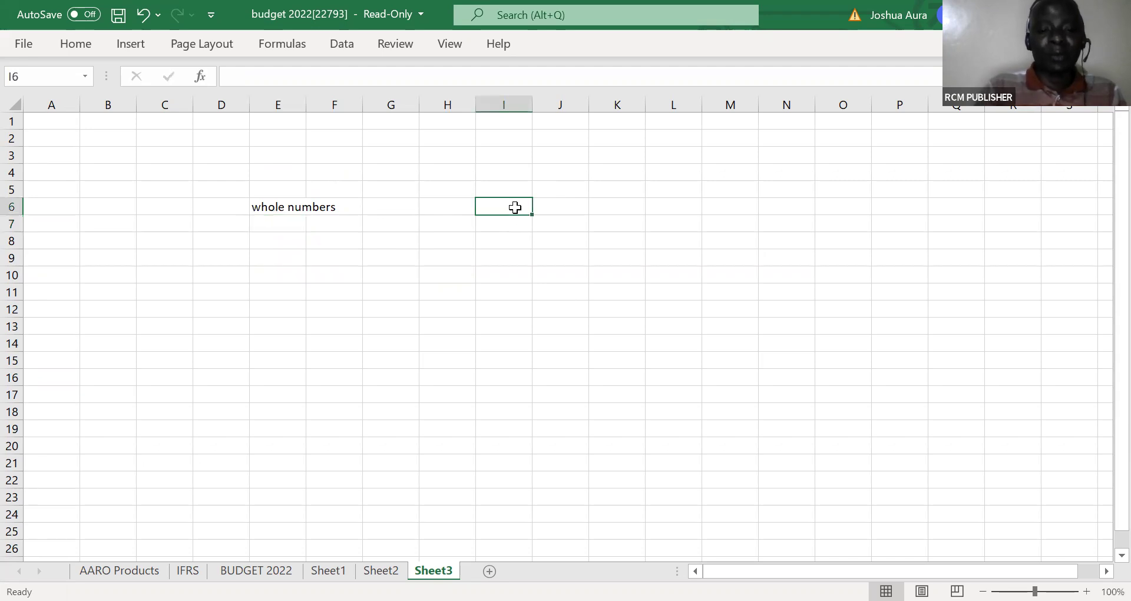
pyautogui.write('Dr')
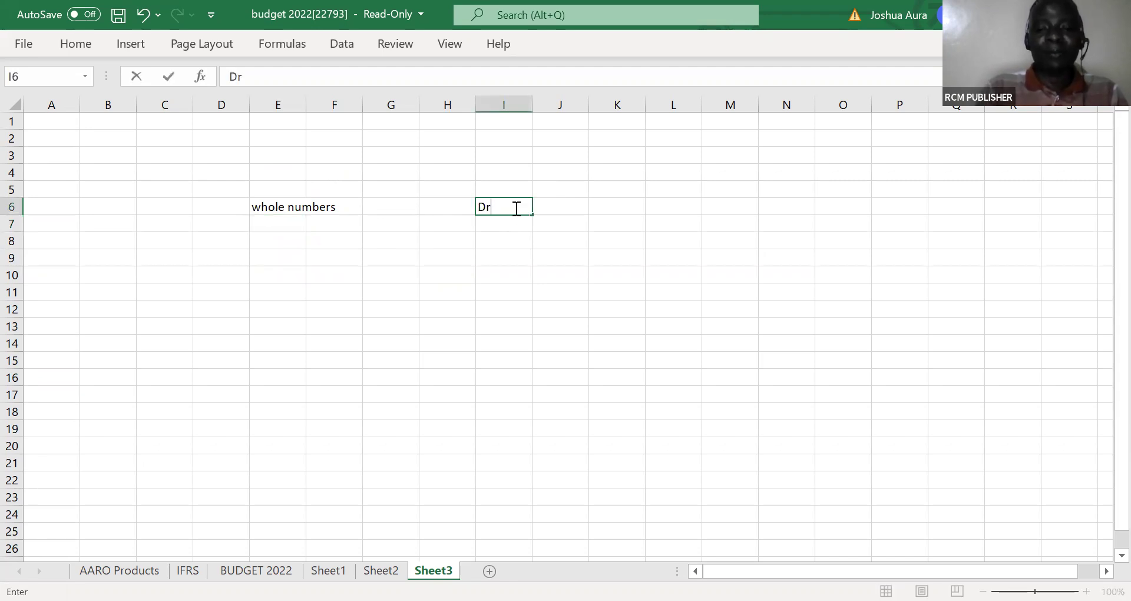
pyautogui.write('op')
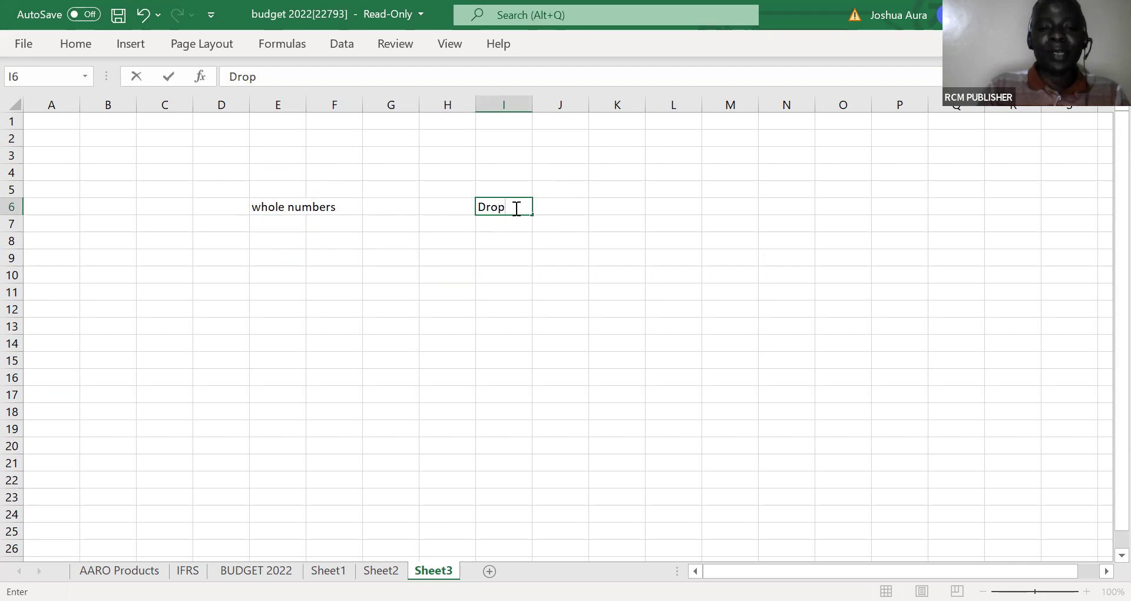
pyautogui.write(' do')
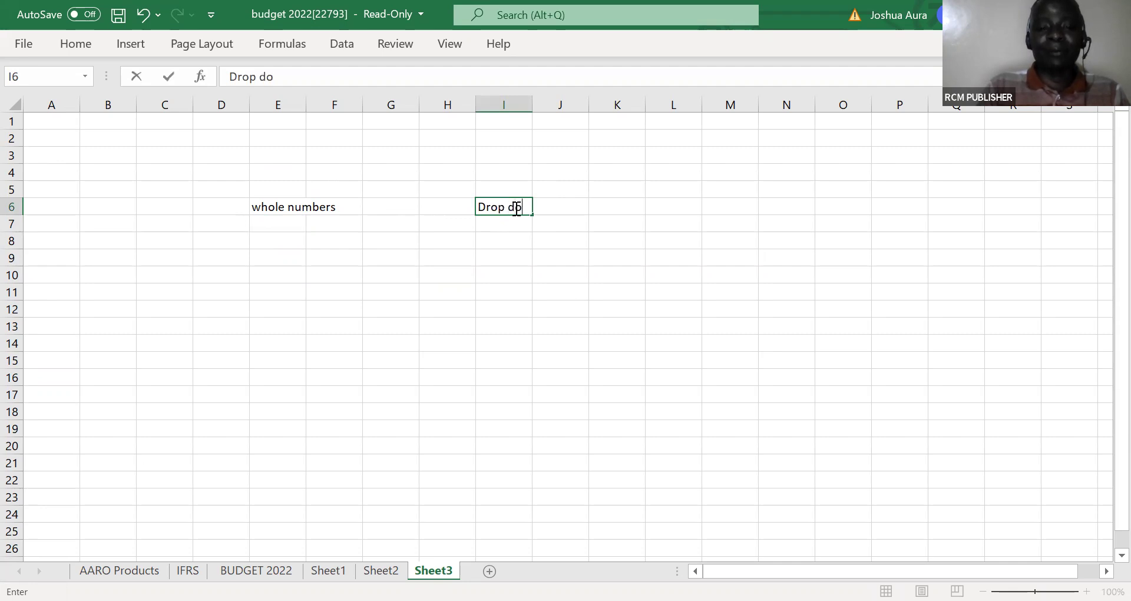
pyautogui.write('wn list')
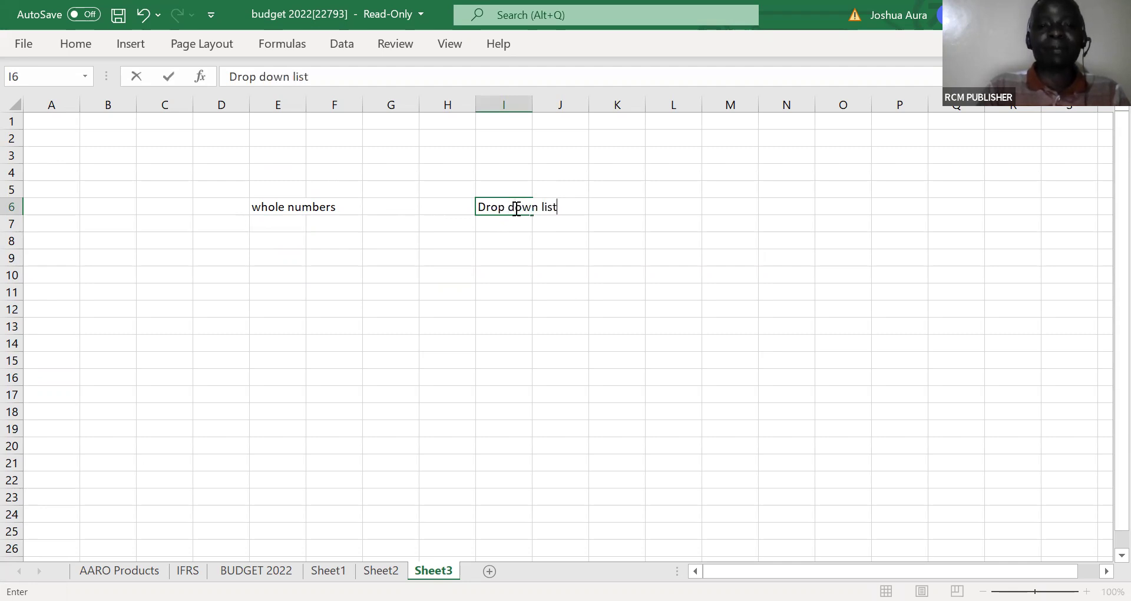
# - List ACCA, CPA and CFFE in cells I7 to I9 under the "Drop down list" heading
pyautogui.click(516, 227)
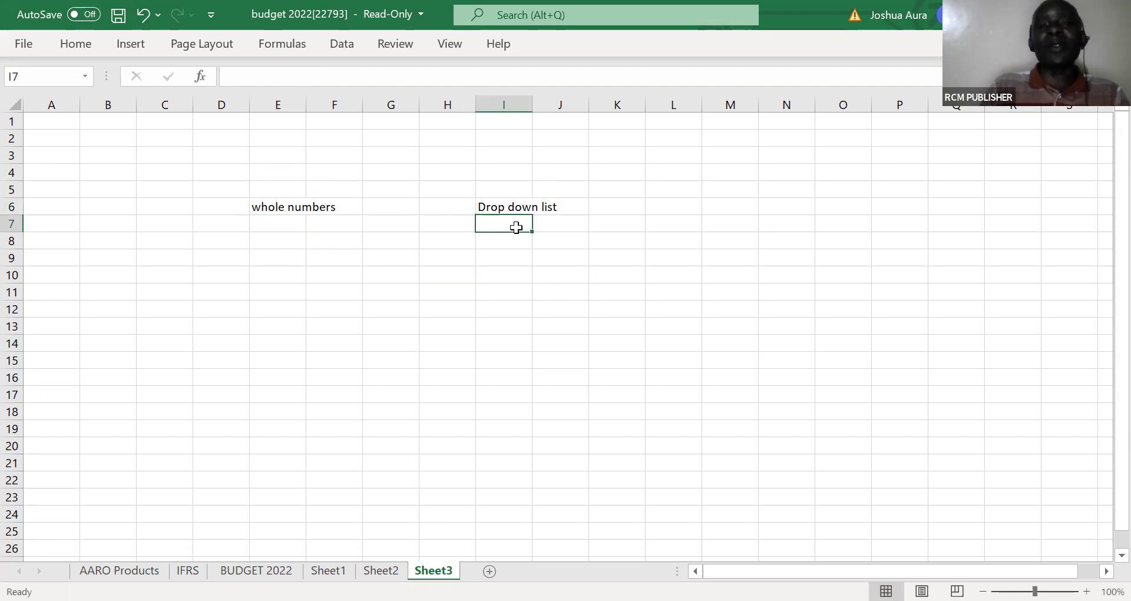
pyautogui.write('ACCA')
pyautogui.press('Return')
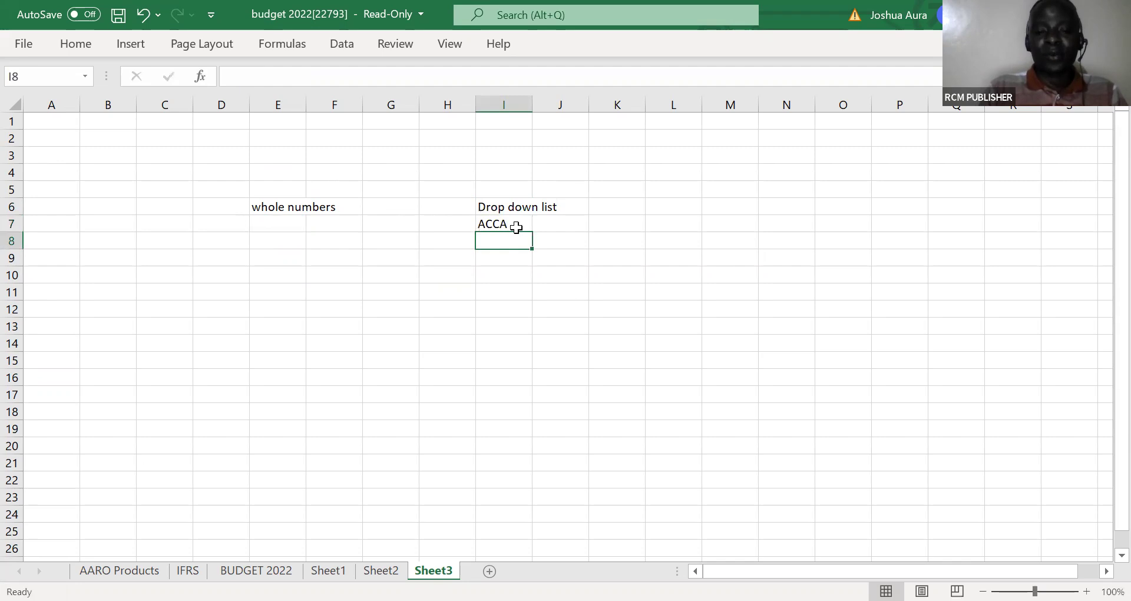
pyautogui.write('CPA')
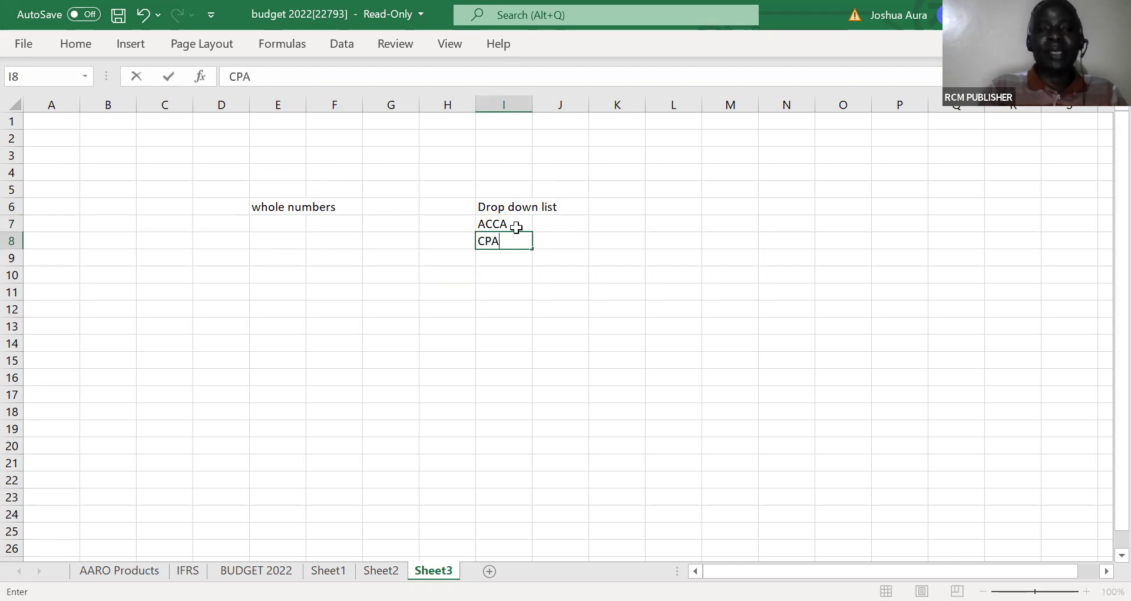
pyautogui.press('Return')
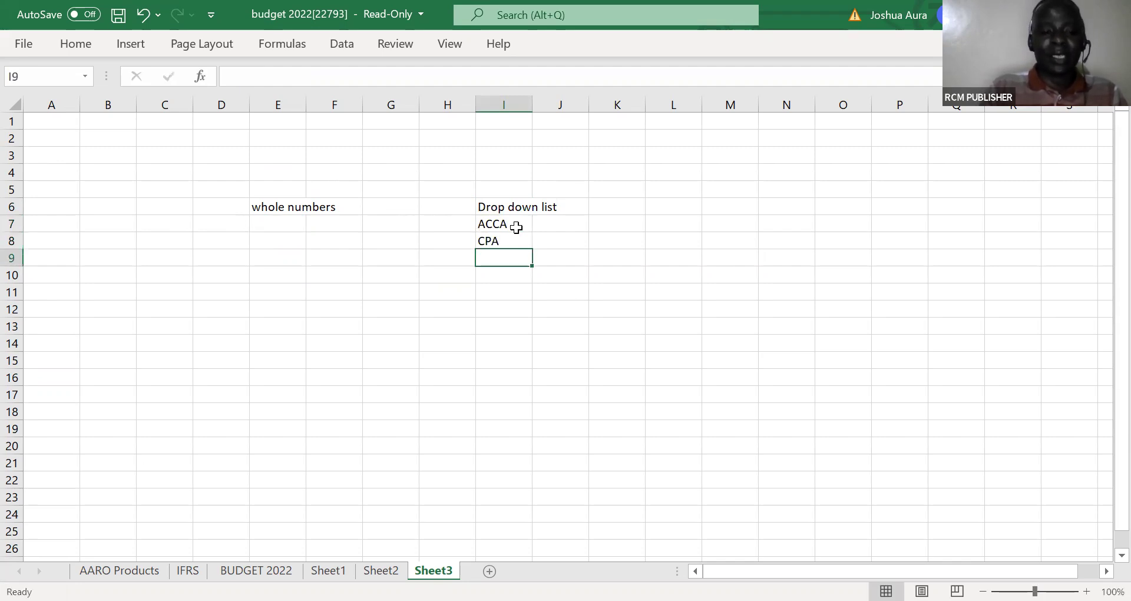
pyautogui.write('CFFE')
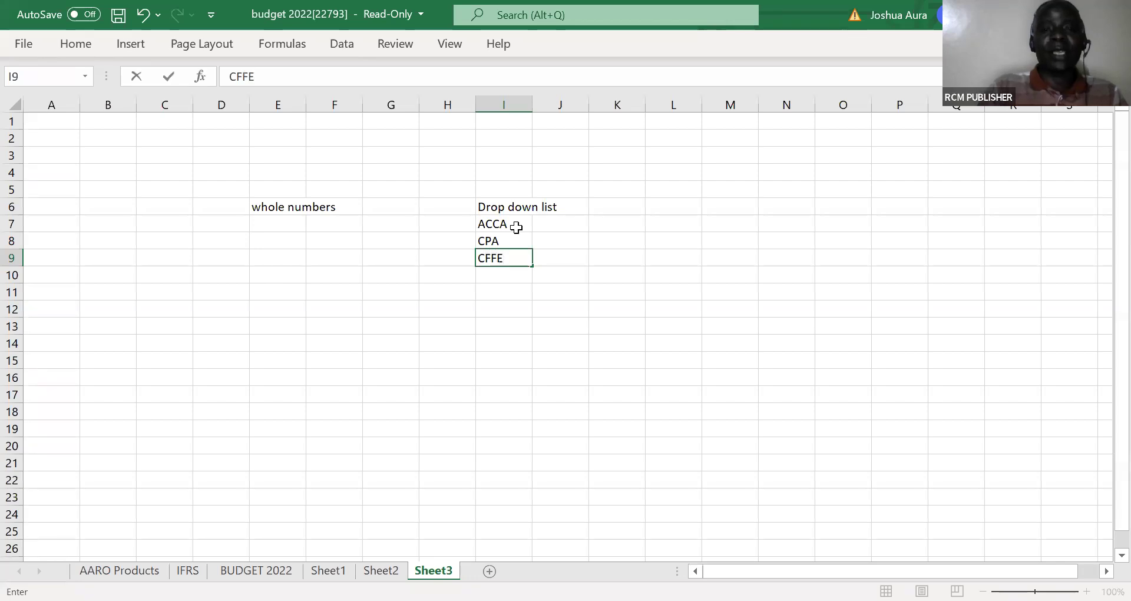
pyautogui.press('Return')
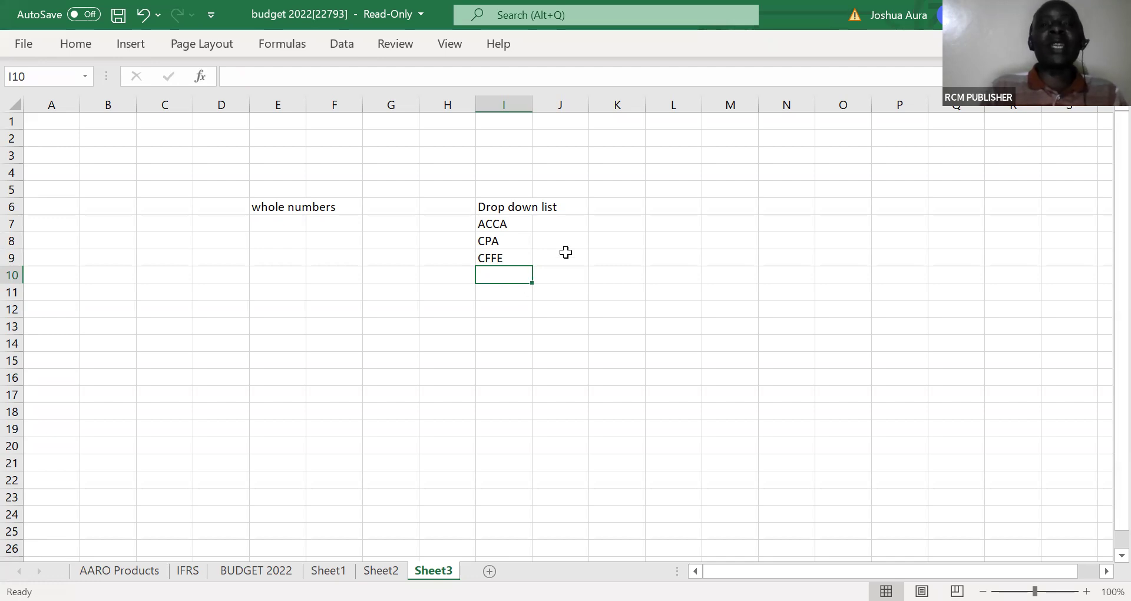
# - Enter the heading "Drop down menu" in cell K6
pyautogui.click(612, 209)
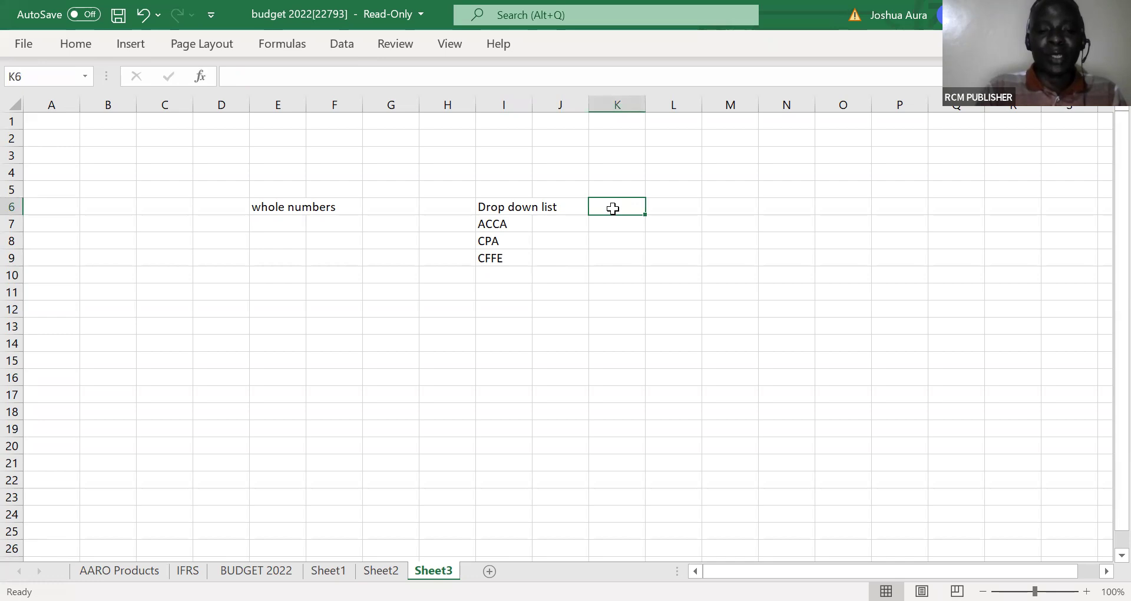
pyautogui.write('Drop do')
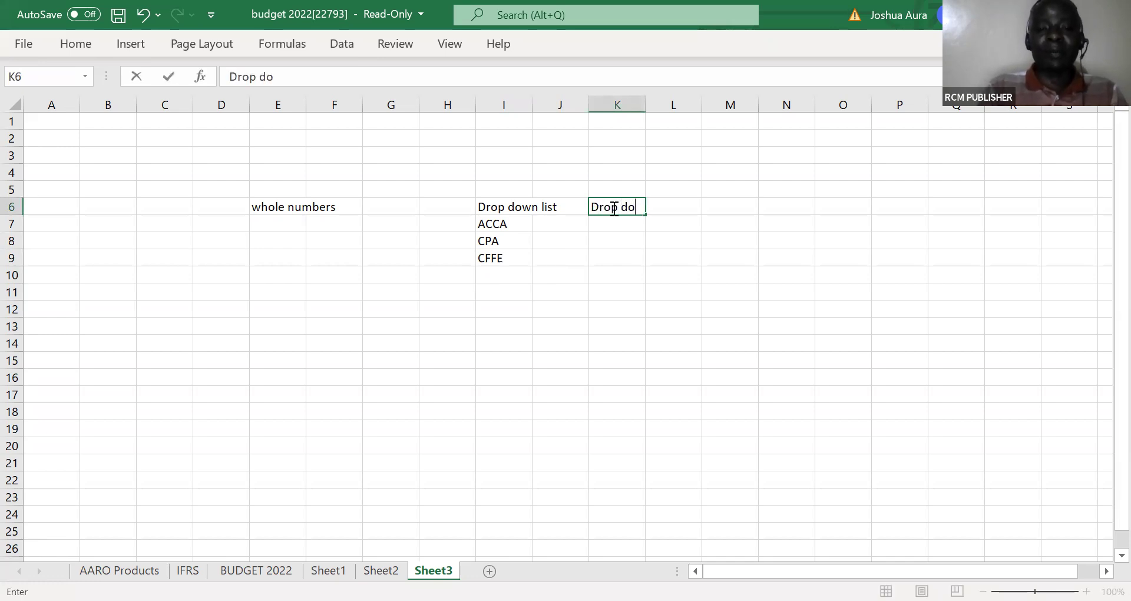
pyautogui.write('wn menu')
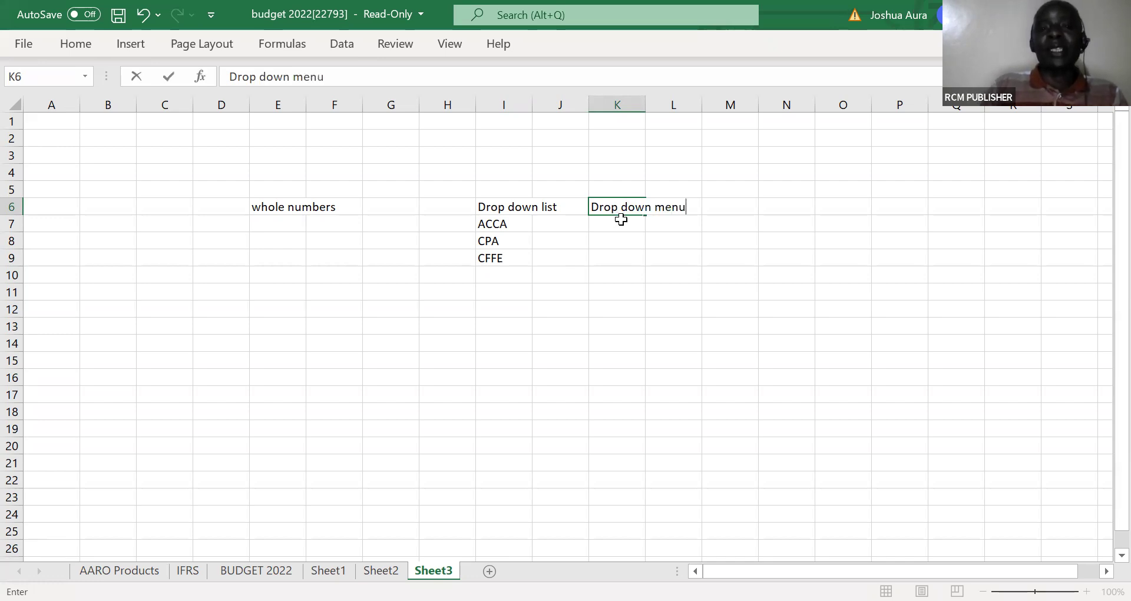
pyautogui.press('Return')
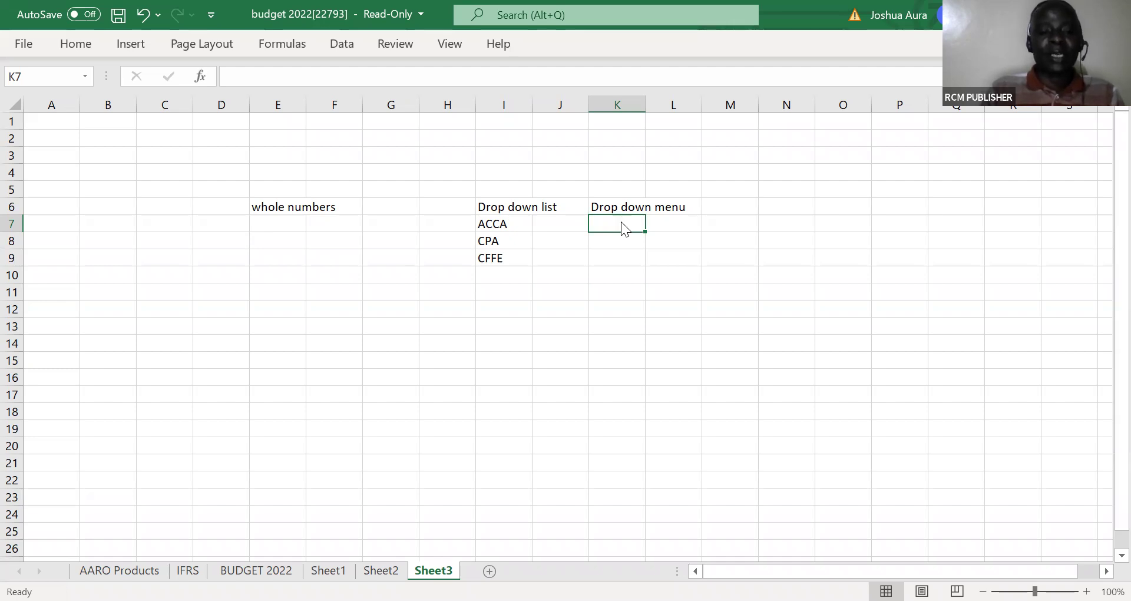
# - Open data validation for cell K7 and set the allowed criteria to List
pyautogui.press('alt')
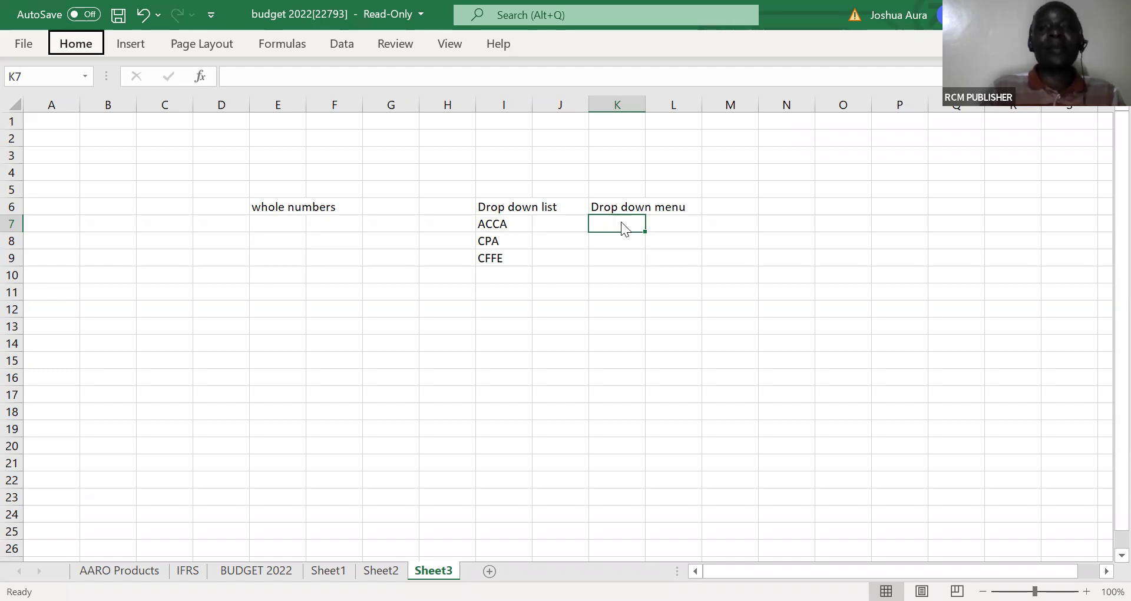
pyautogui.press('a')
pyautogui.press('v')
pyautogui.press('v')
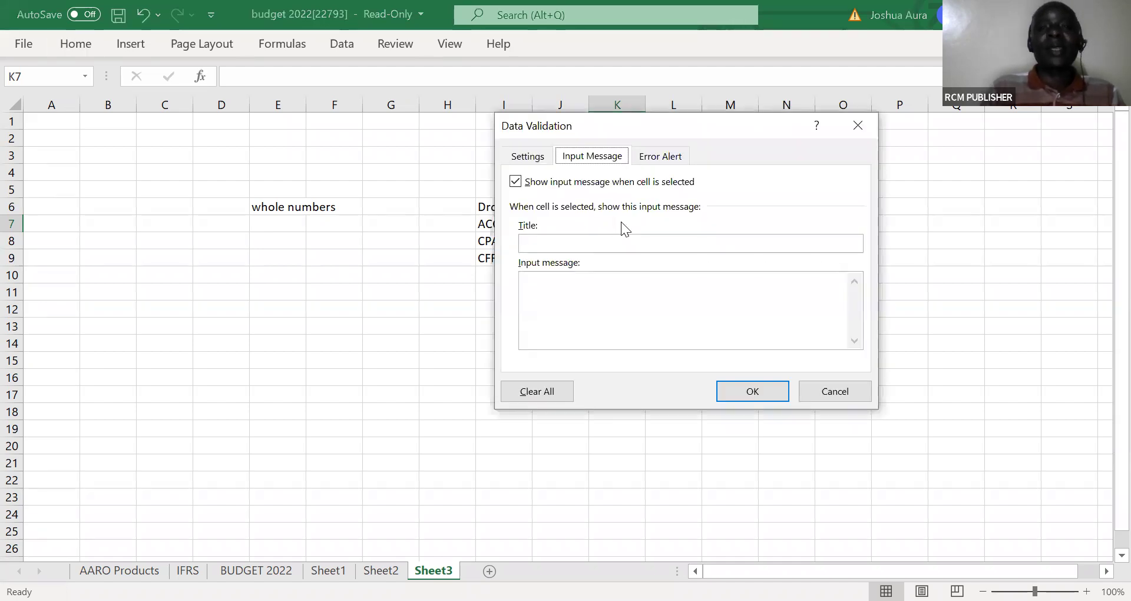
pyautogui.click(532, 162)
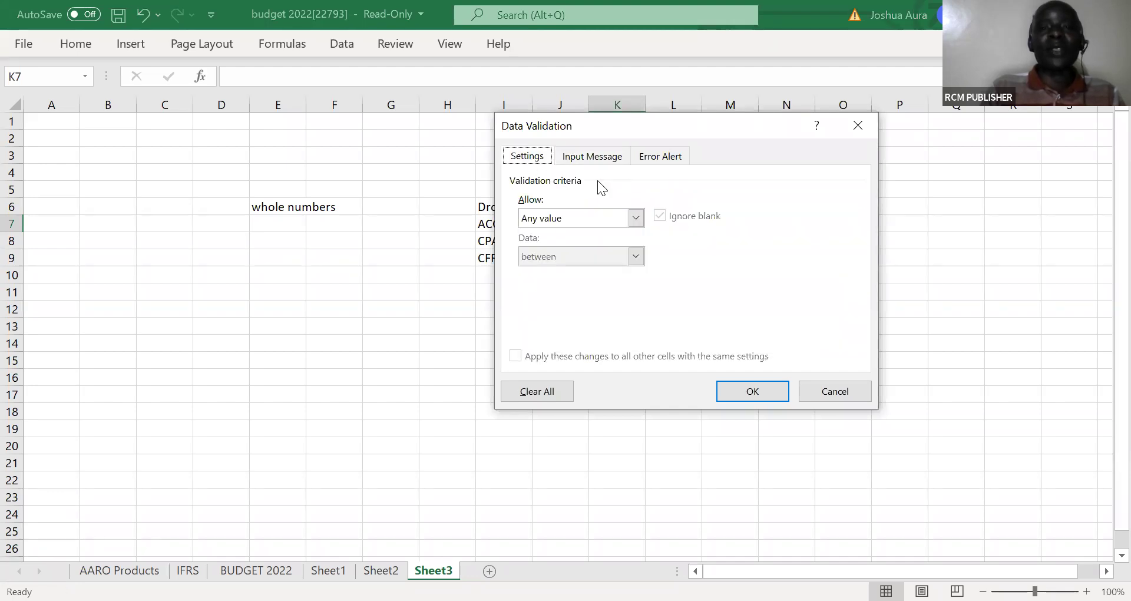
pyautogui.click(635, 219)
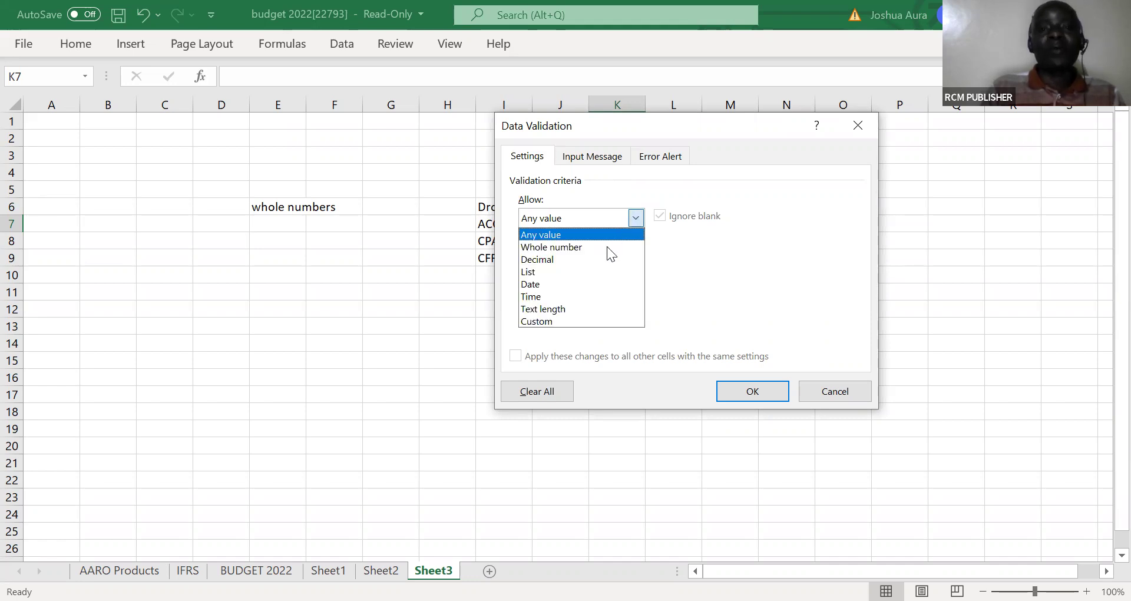
pyautogui.click(567, 274)
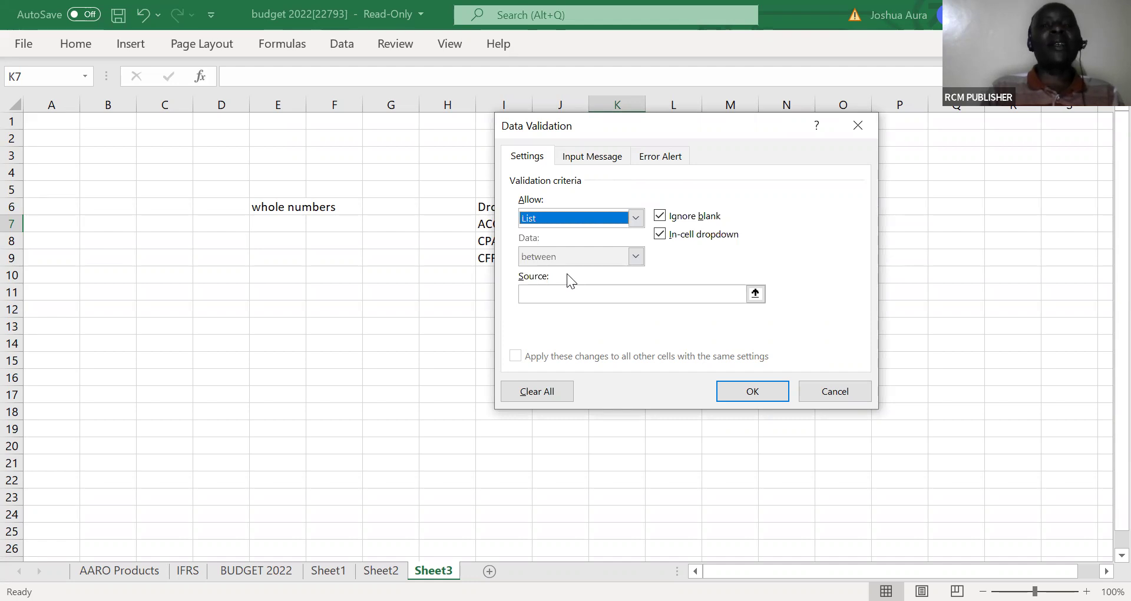
# - Set the validation list's source to "ACCA,CPA,CFFE" and apply it to cell K7
pyautogui.click(569, 293)
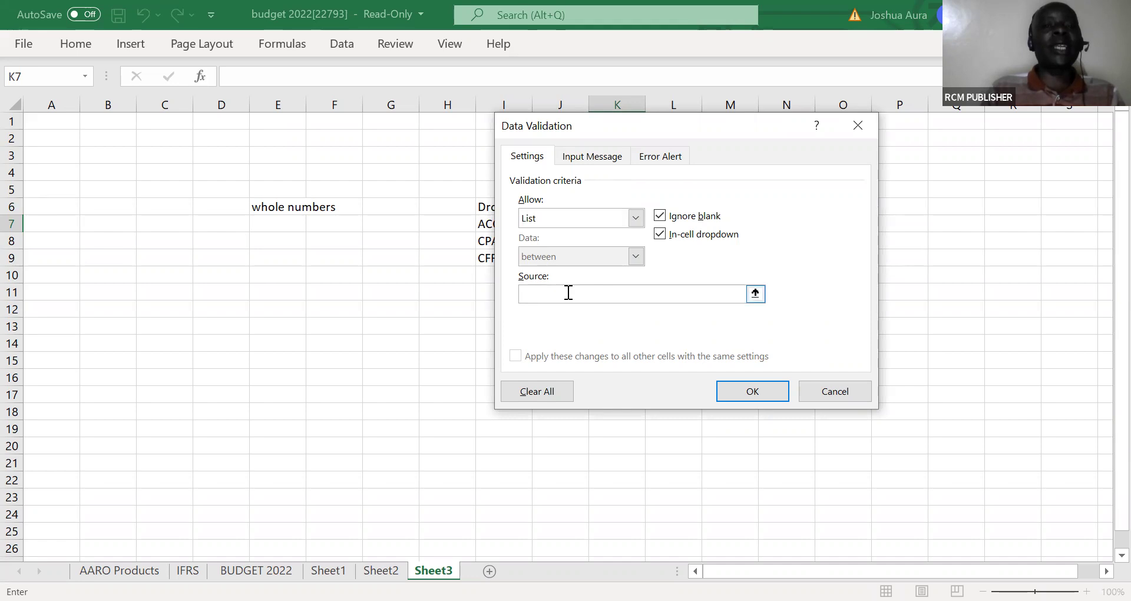
pyautogui.write('A')
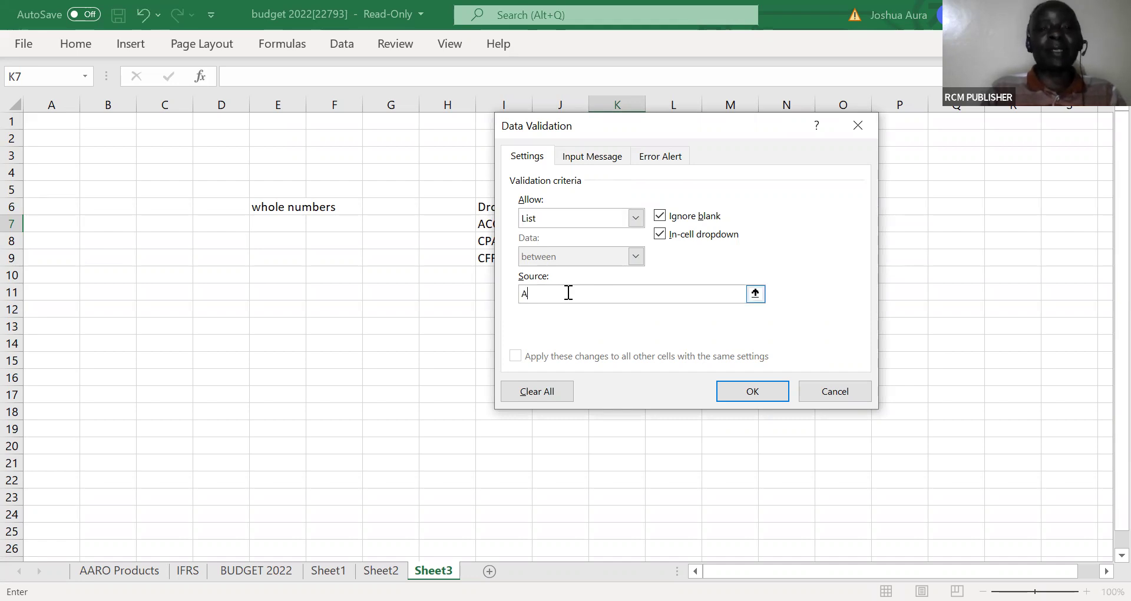
pyautogui.write('CCA')
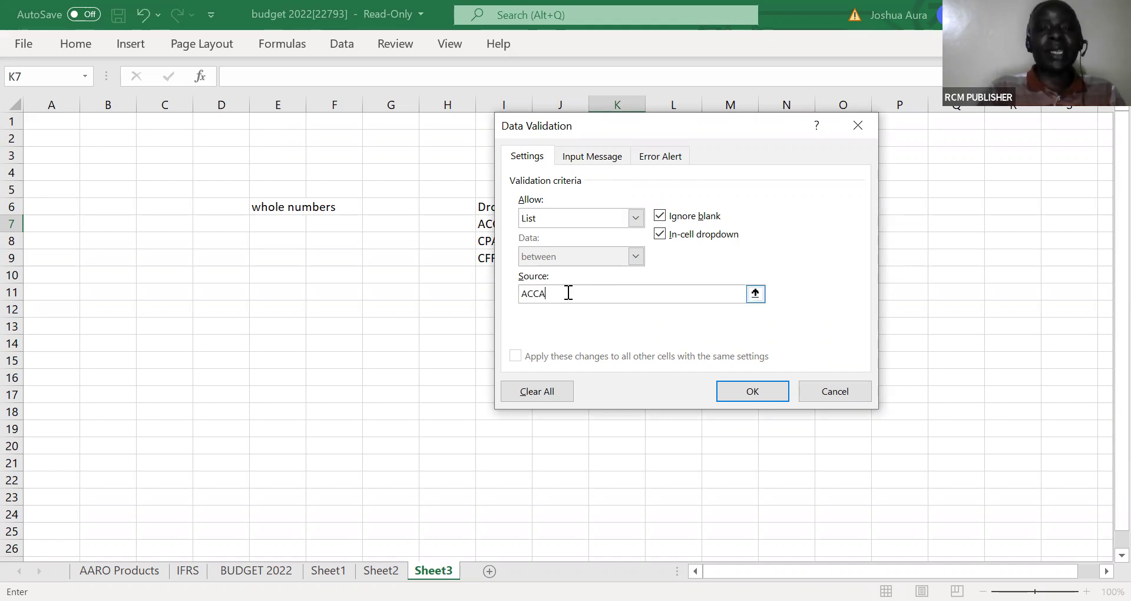
pyautogui.write(',')
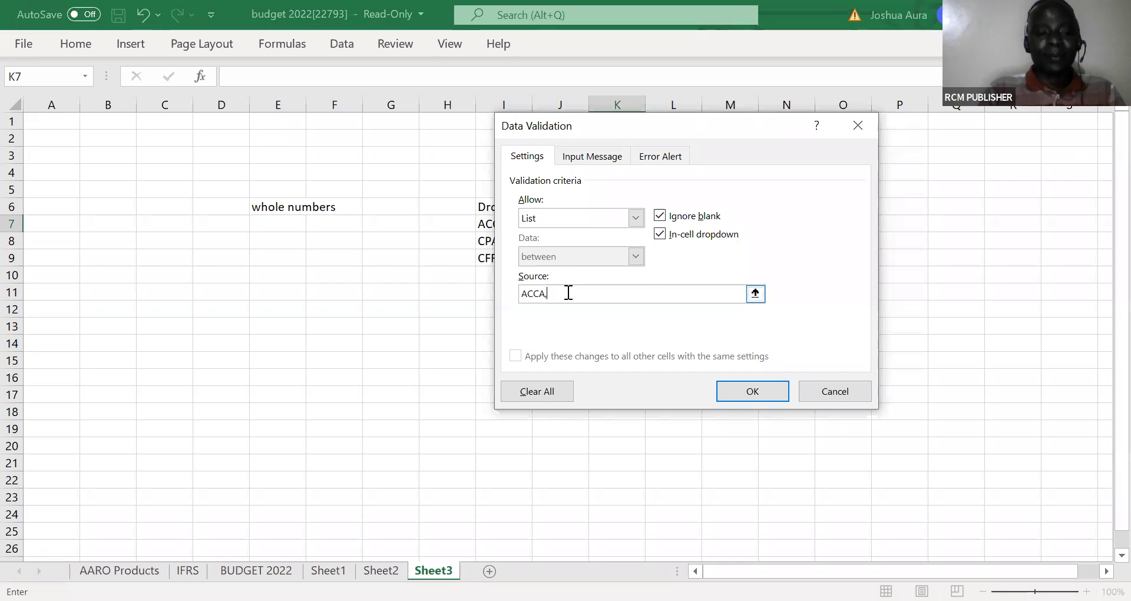
pyautogui.write('CPA')
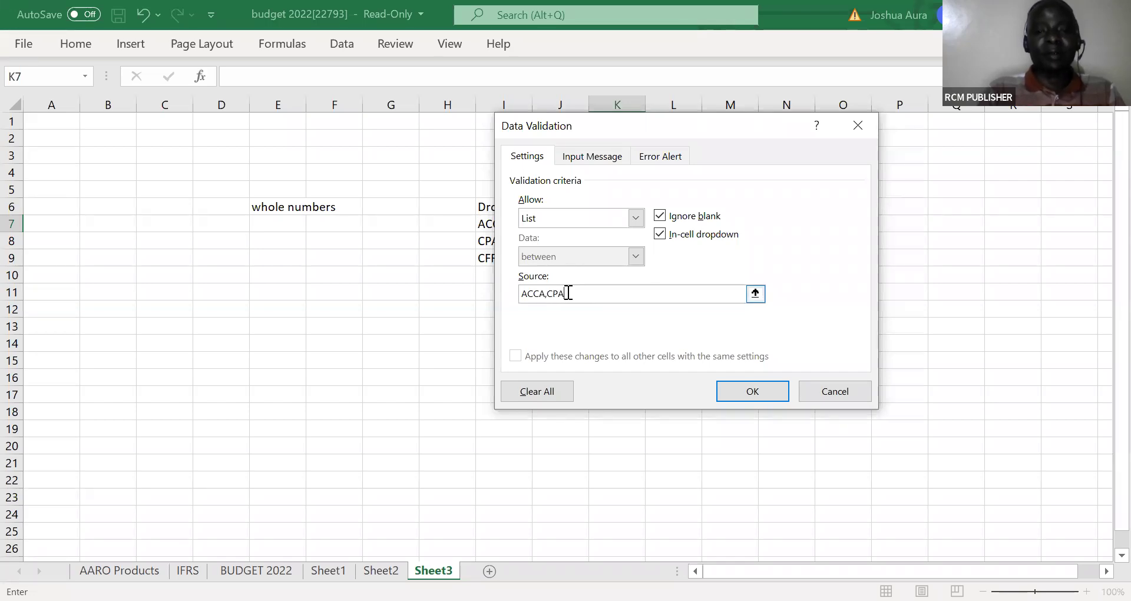
pyautogui.write(',CFFE')
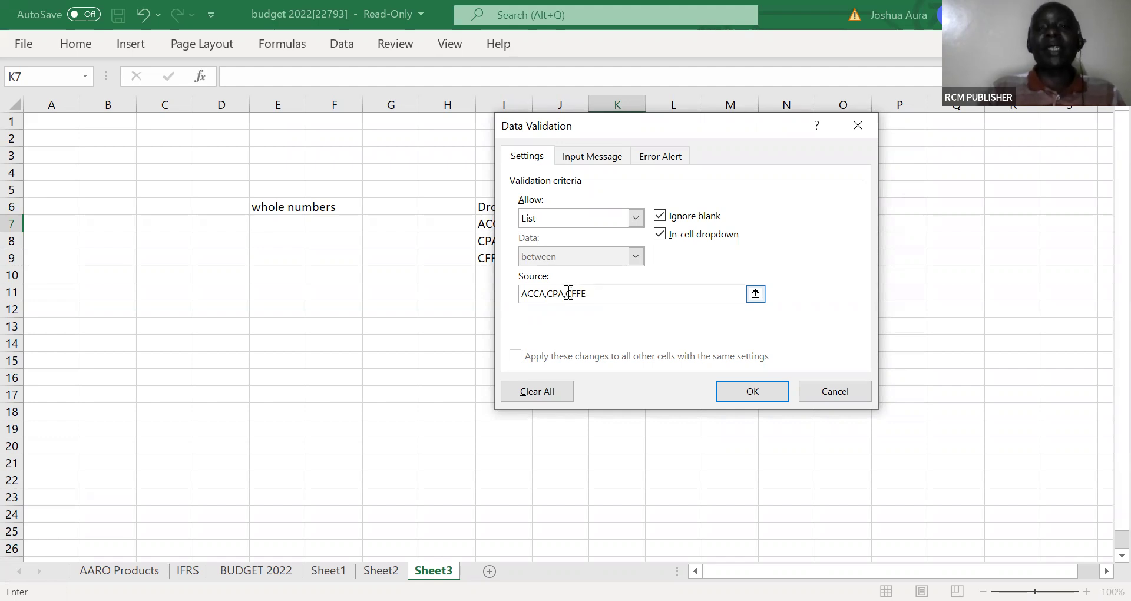
pyautogui.click(754, 389)
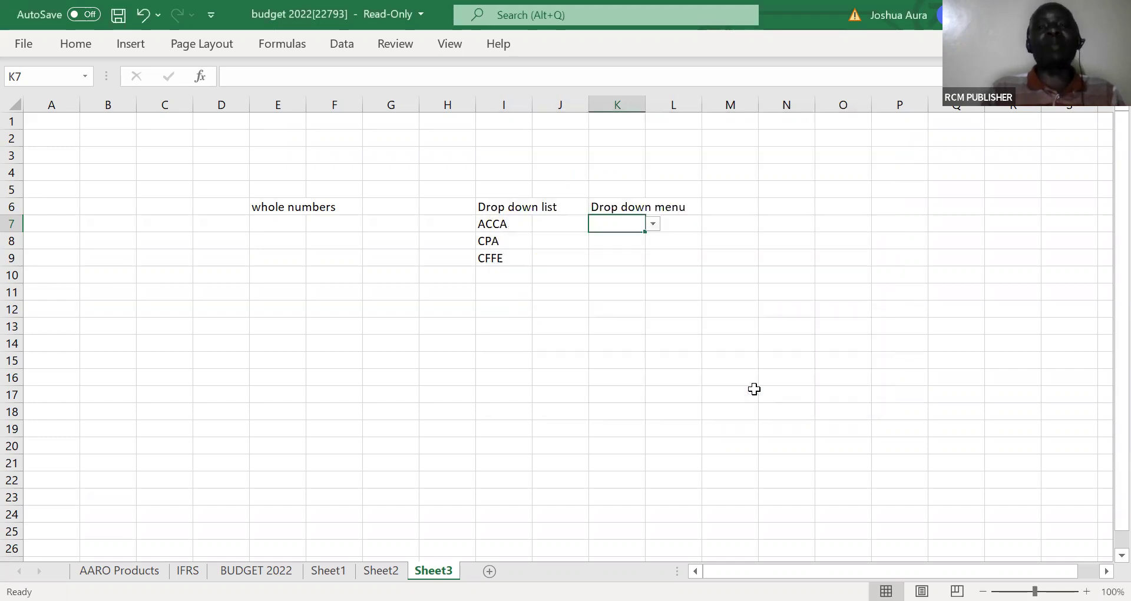
# - Test the list validation in cell K7 by trying to enter "acca" in lowercase, retry the entry, and dismiss it
pyautogui.click(653, 226)
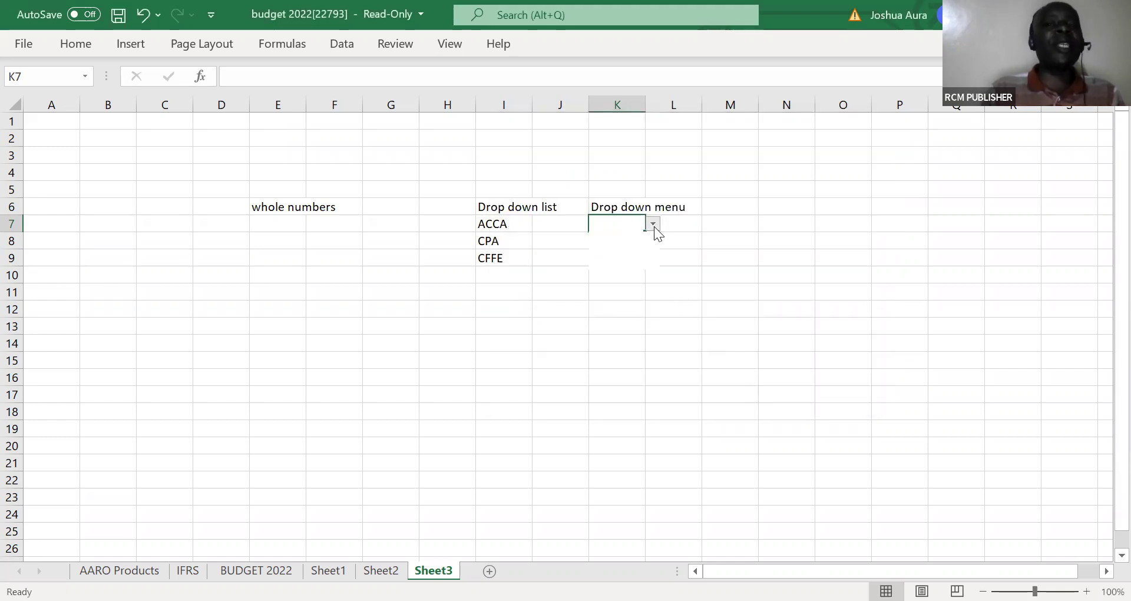
pyautogui.click(623, 222)
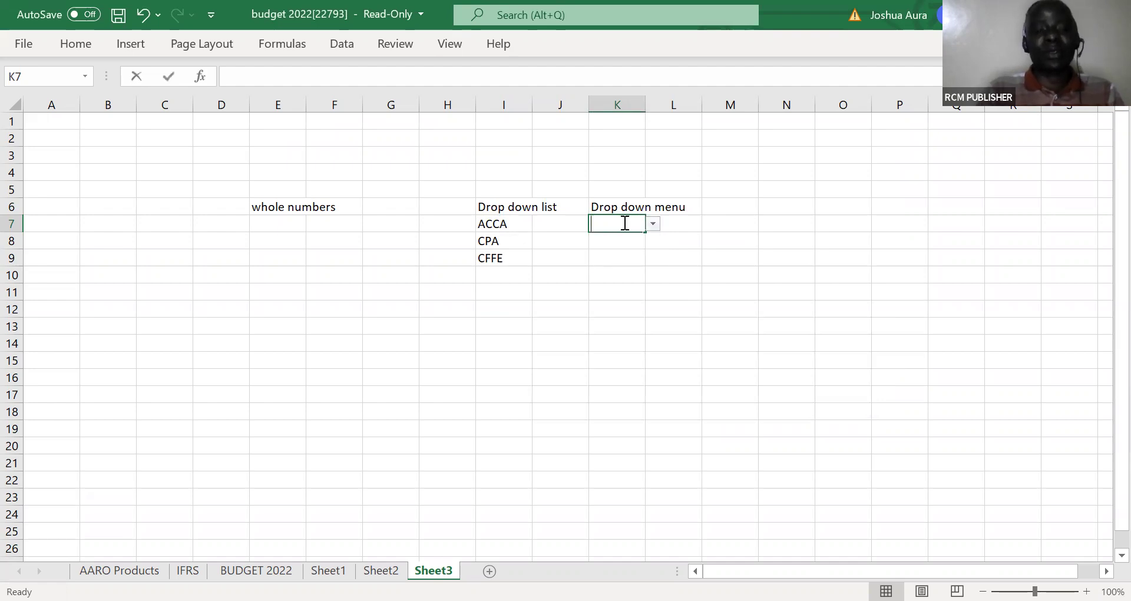
pyautogui.write('acca')
pyautogui.press('Return')
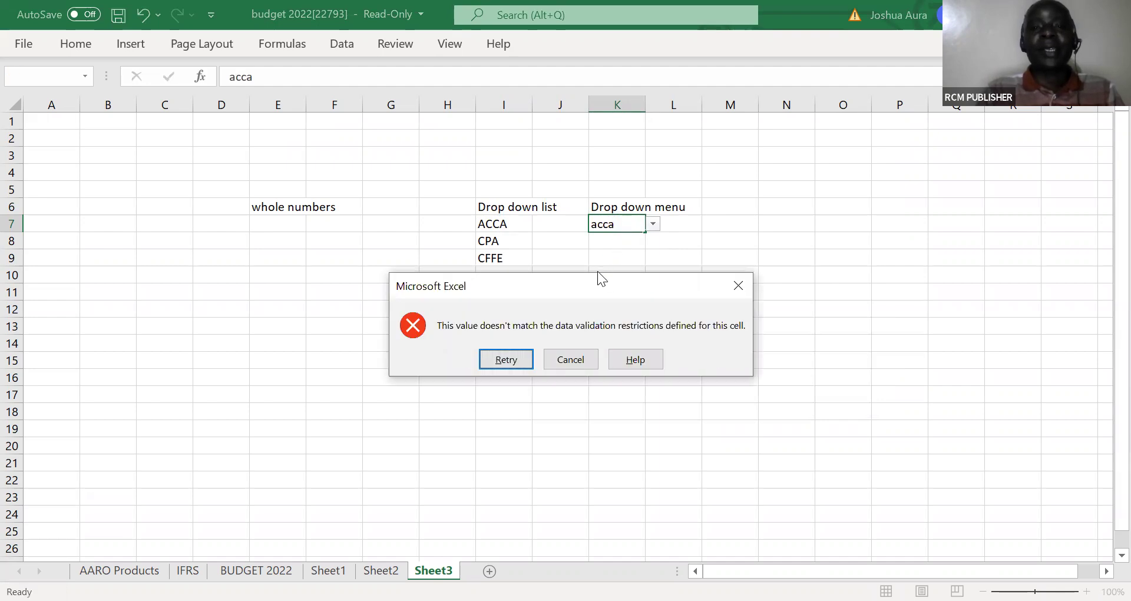
pyautogui.click(517, 368)
pyautogui.press('Return')
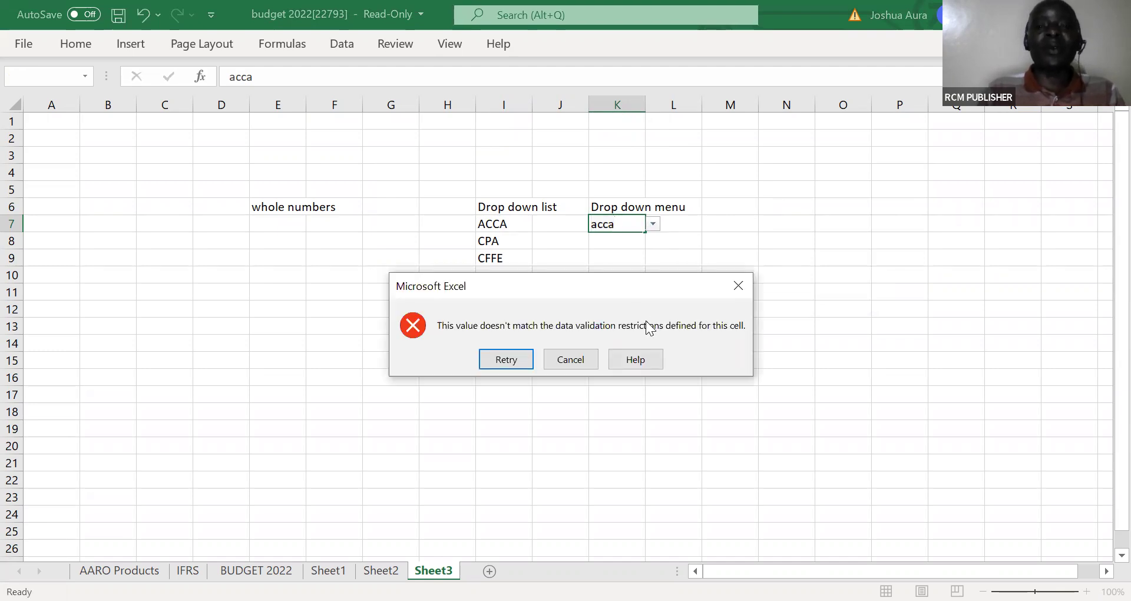
pyautogui.click(738, 285)
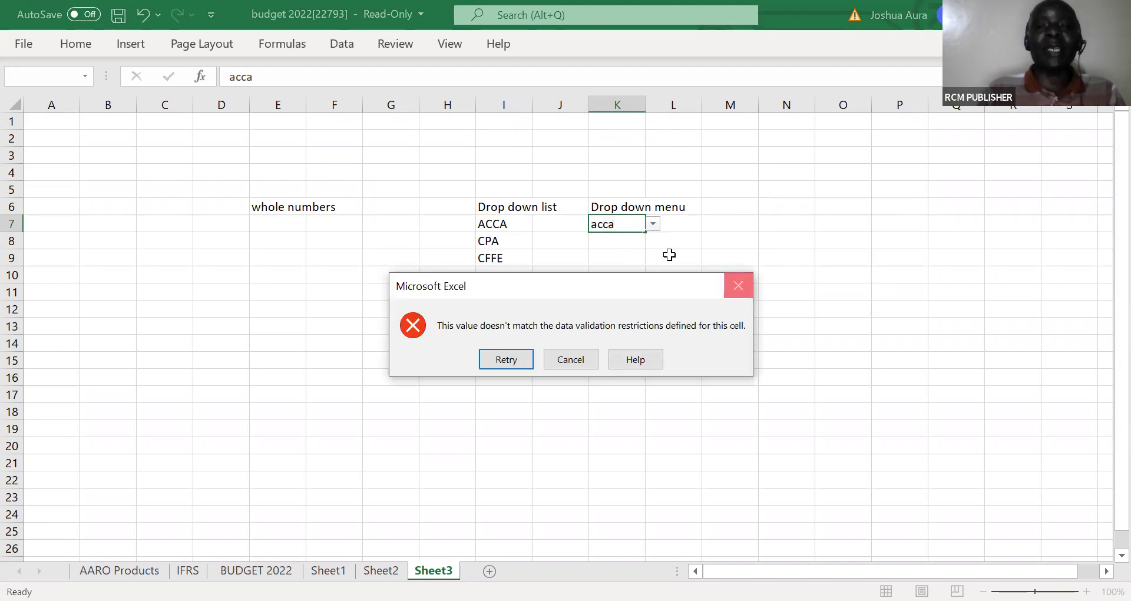
# - Test the drop-down list in cell K7 by choosing CPA and replacing it with CFFE
pyautogui.click(653, 224)
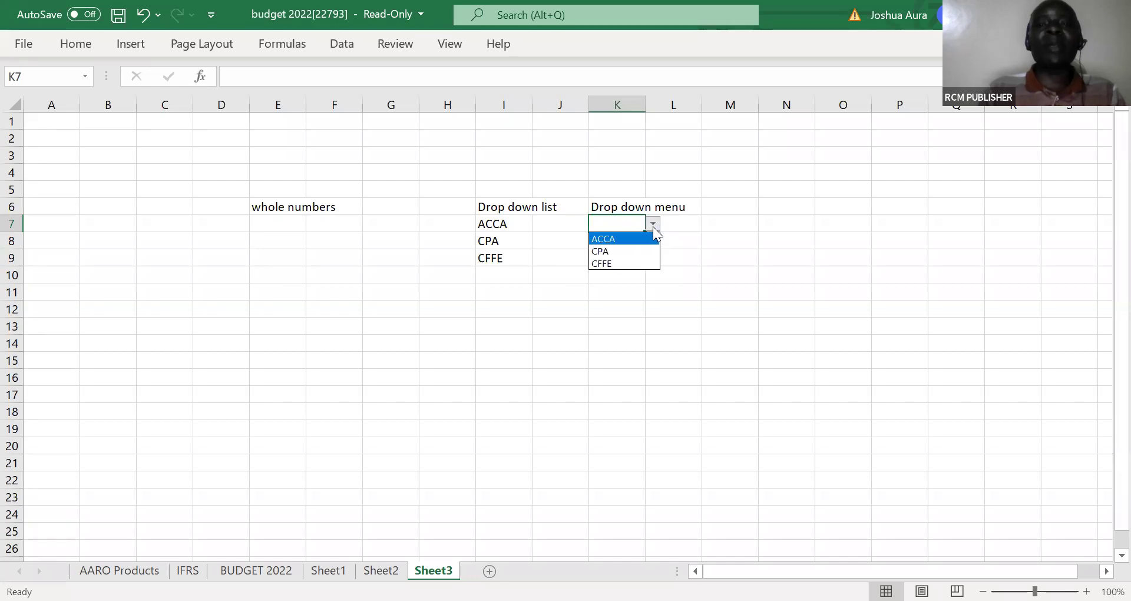
pyautogui.click(616, 250)
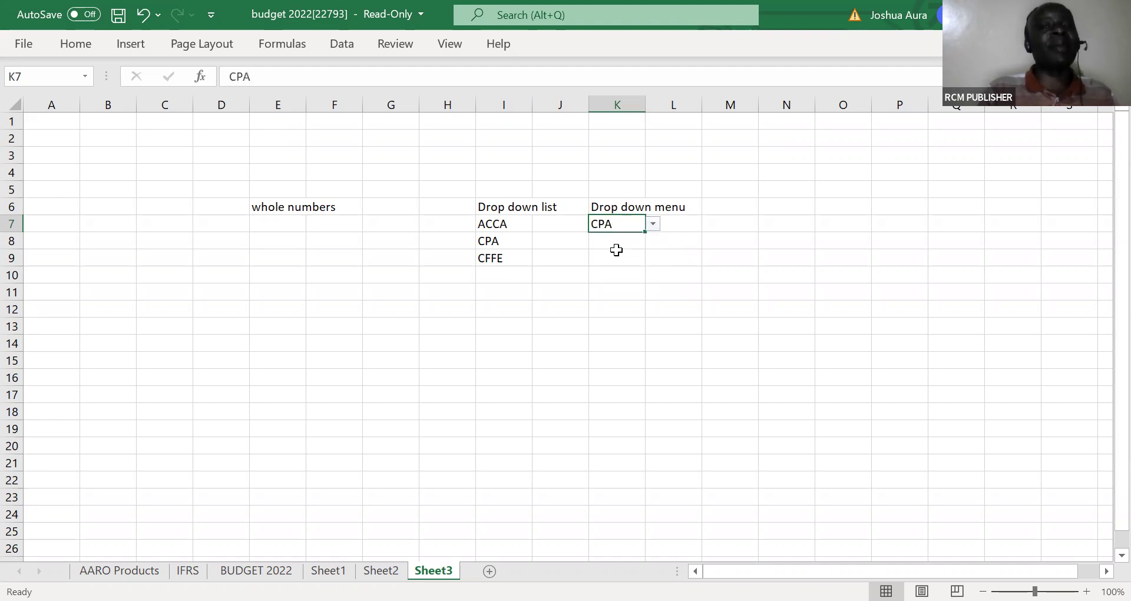
pyautogui.click(652, 224)
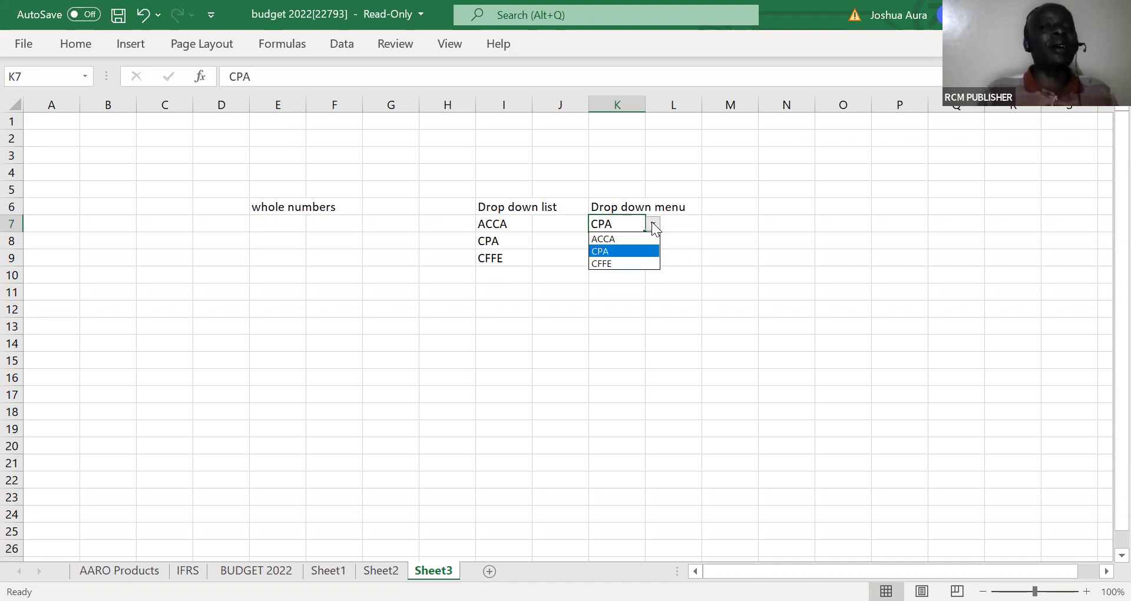
pyautogui.click(628, 258)
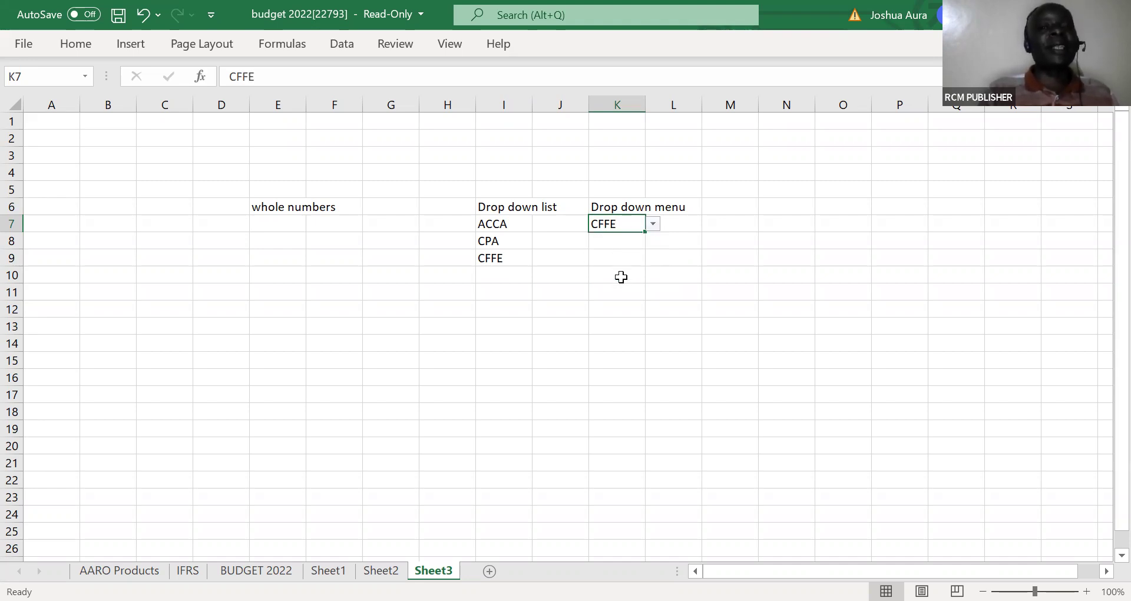
# - Open data validation for cell K10 and set the allowed criteria to List
pyautogui.click(622, 276)
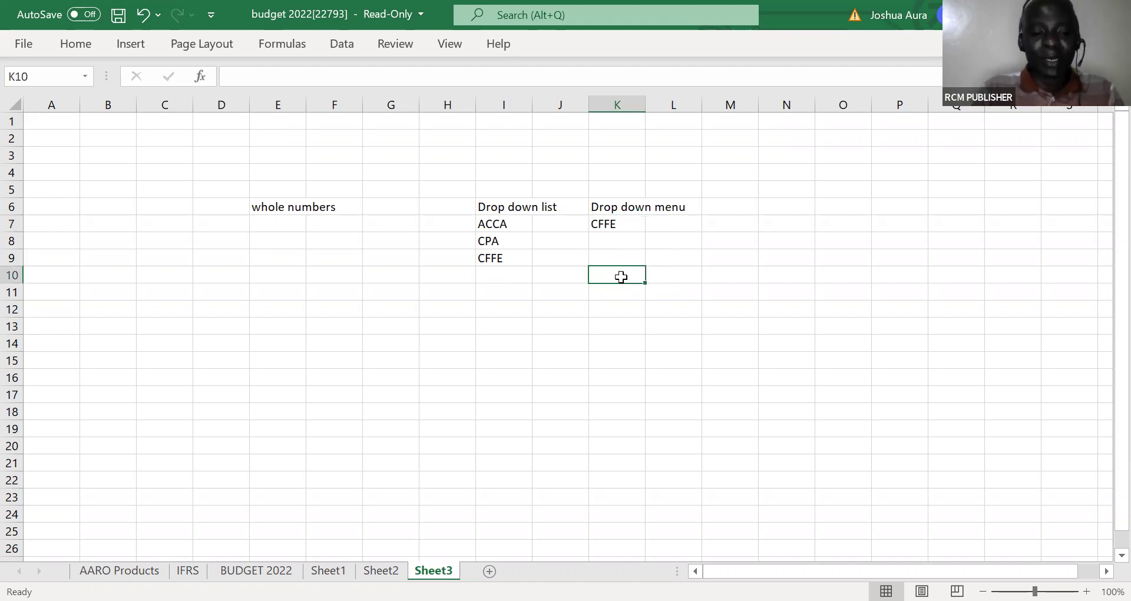
pyautogui.press('alt')
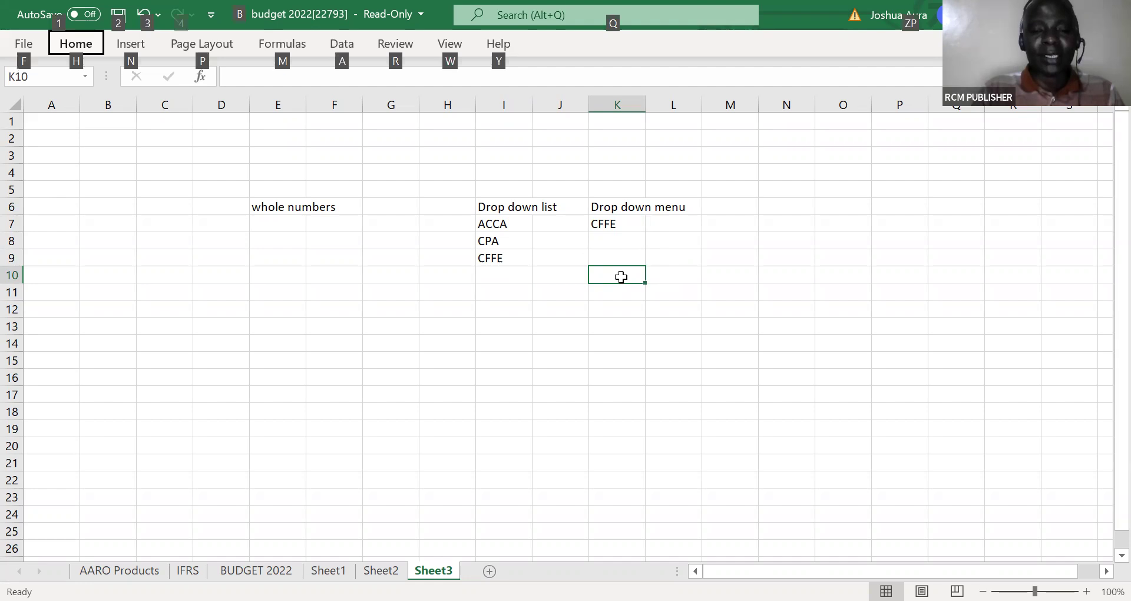
pyautogui.press('d')
pyautogui.press('l')
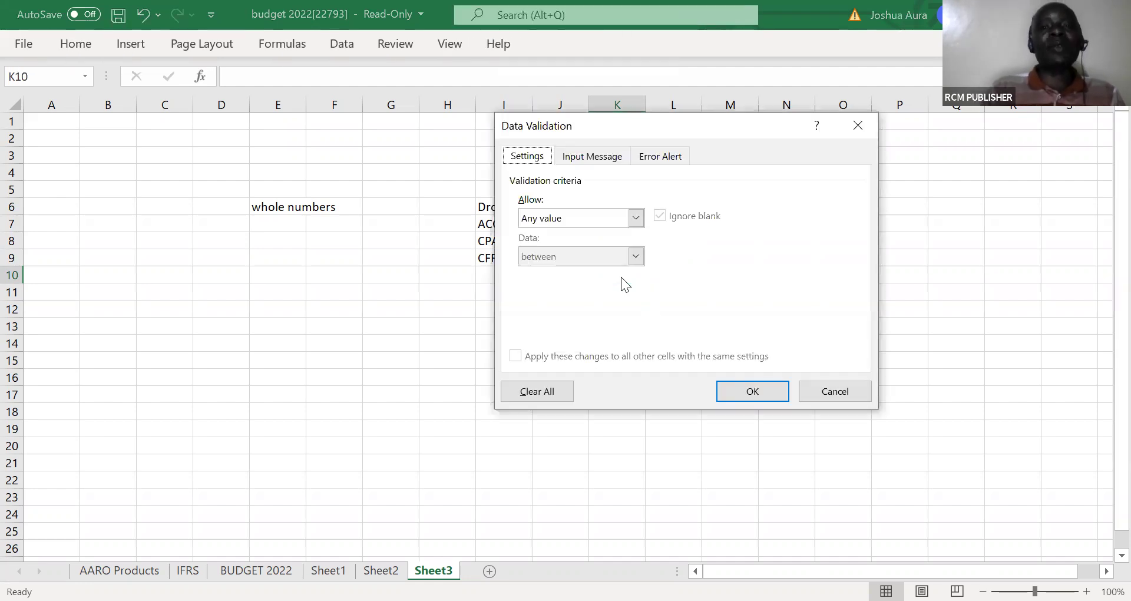
pyautogui.click(637, 220)
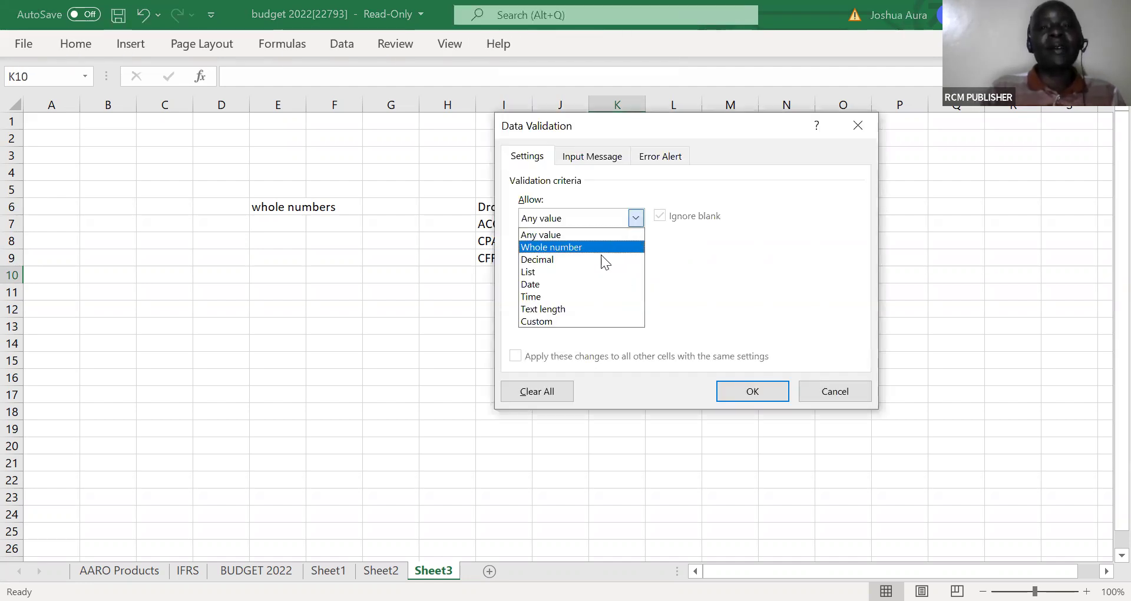
pyautogui.click(579, 272)
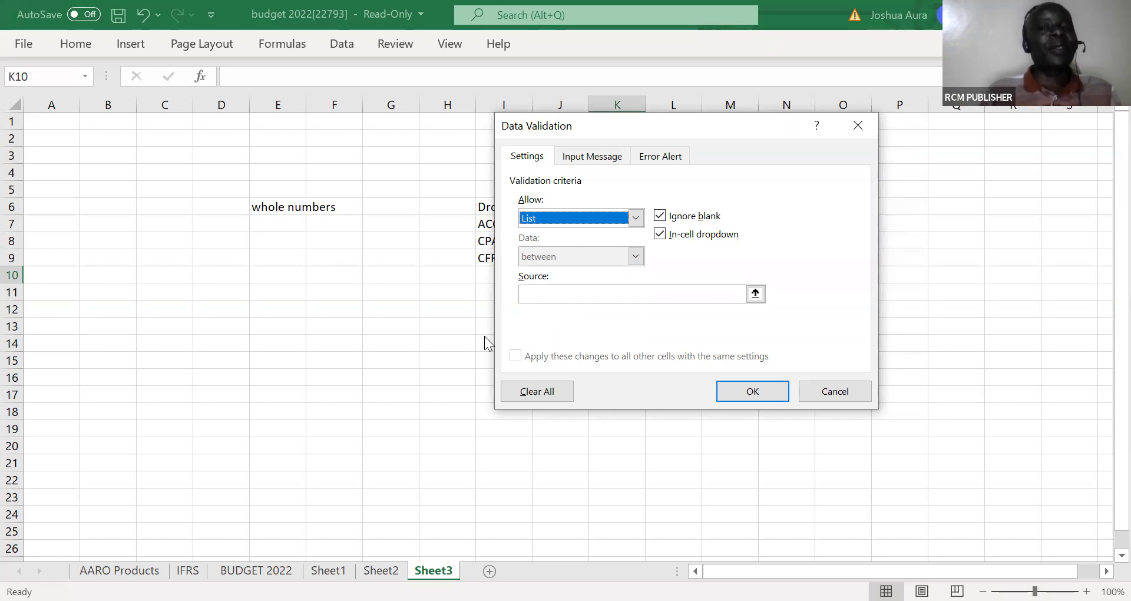
# - Set the validation list's source to the cell range =$I$7:$I$9 and apply it to cell K10
pyautogui.click(755, 293)
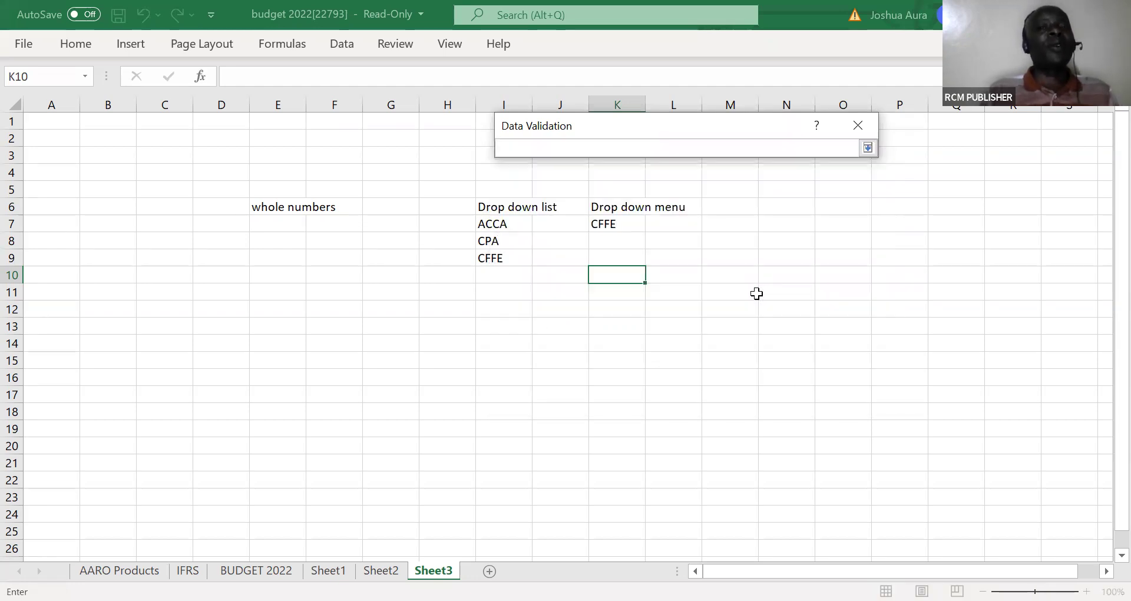
pyautogui.click(497, 223)
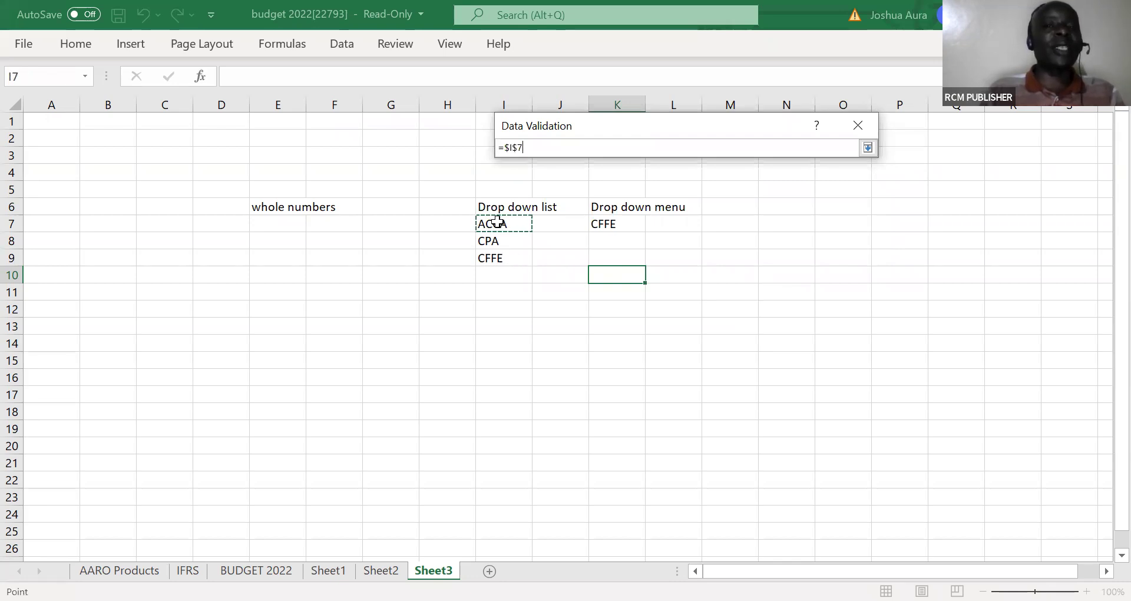
pyautogui.moveTo(498, 223); pyautogui.dragTo(497, 254)
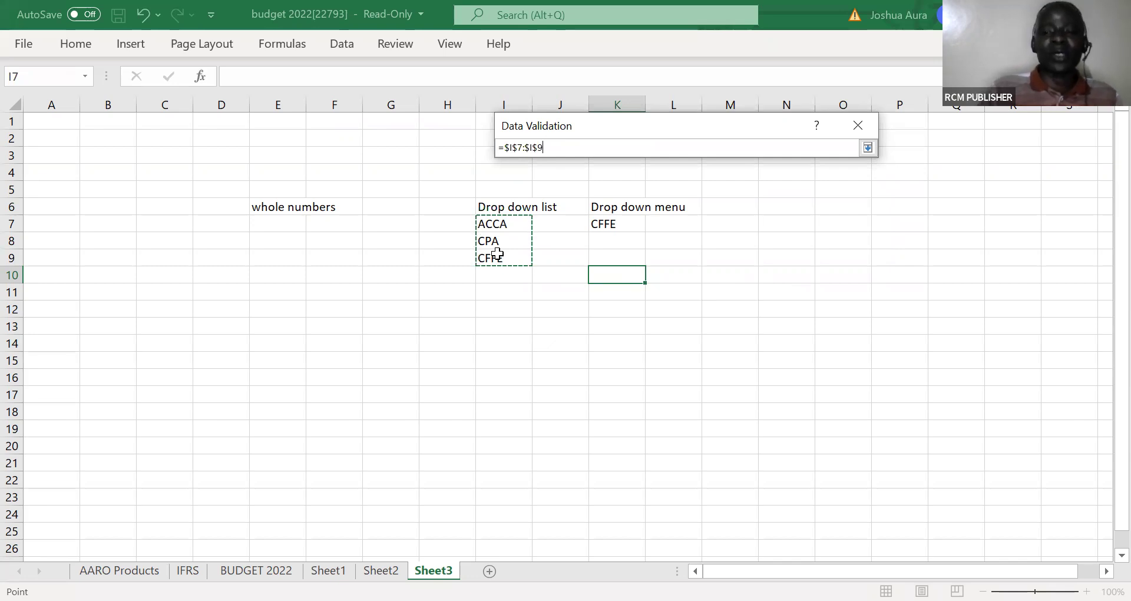
pyautogui.press('Return')
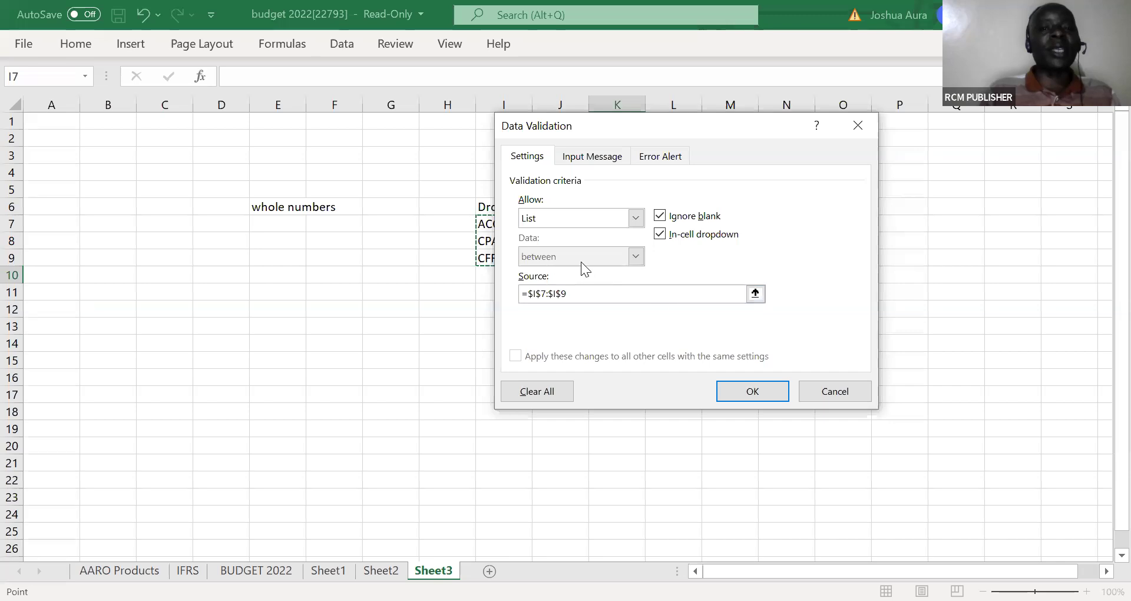
pyautogui.click(753, 393)
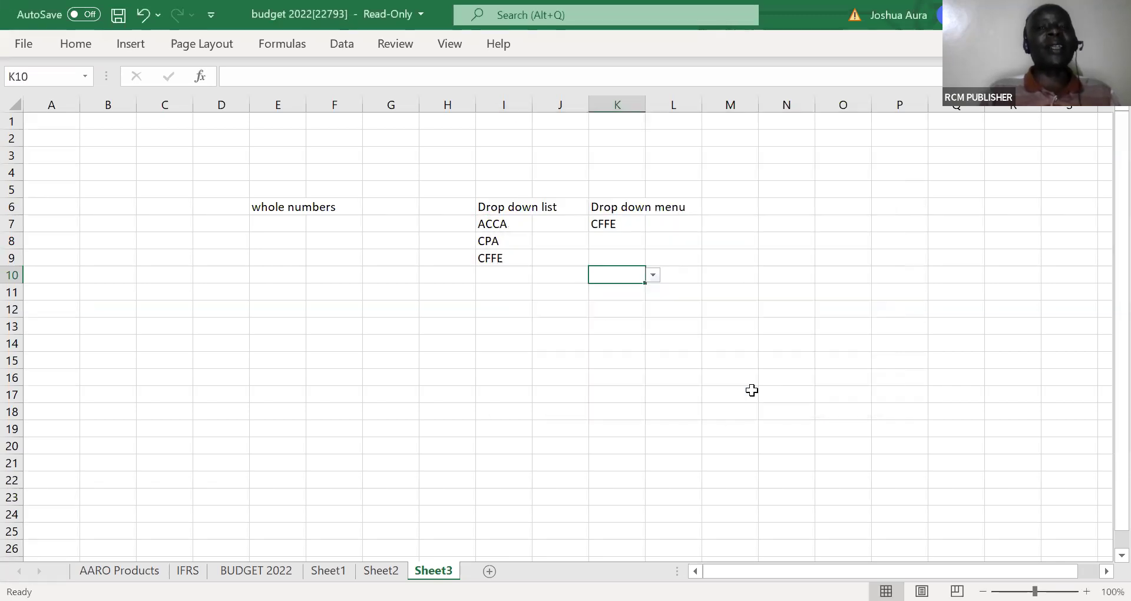
# - Choose CPA from the drop-down list in cell K10
pyautogui.click(653, 277)
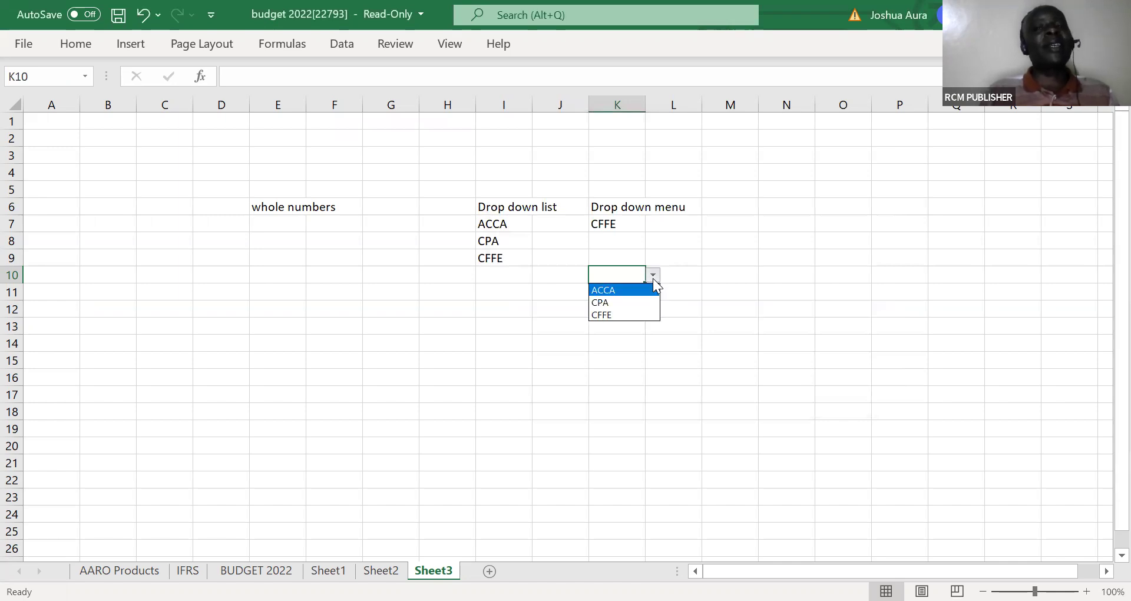
pyautogui.click(615, 301)
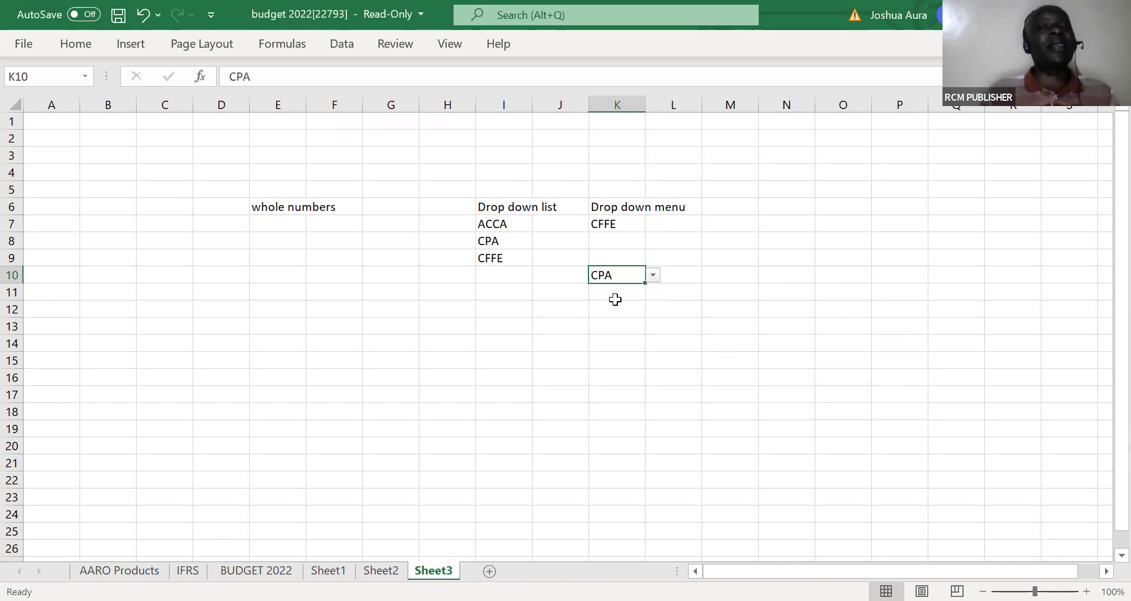
pyautogui.click(632, 344)
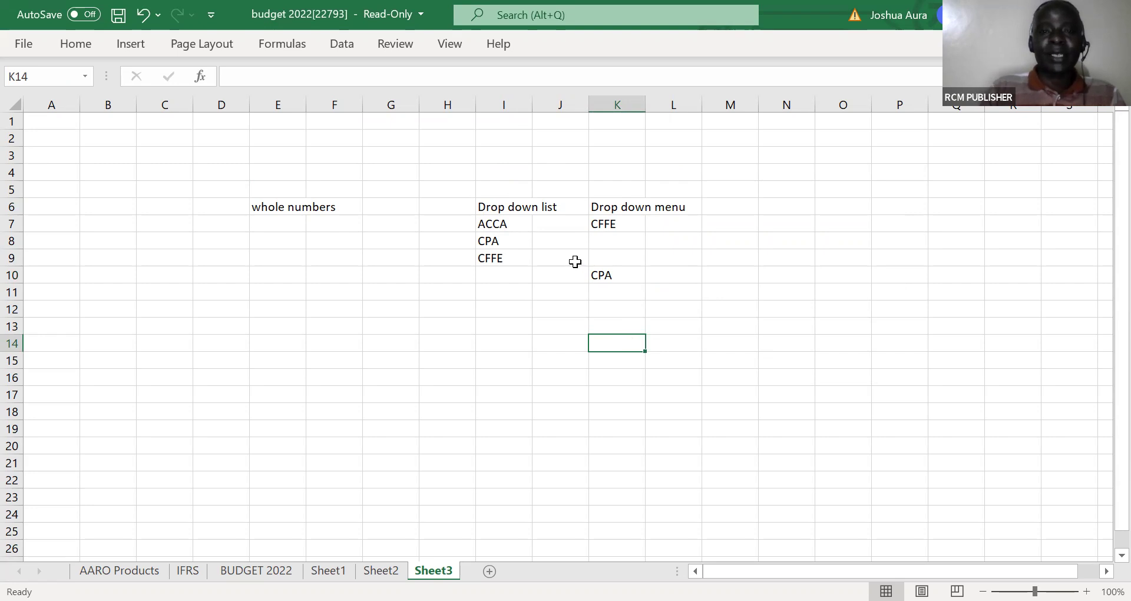
# - Enter the values 100, 200 and 300 in cells J7 to J9 beside ACCA, CPA and CFFE
pyautogui.click(560, 224)
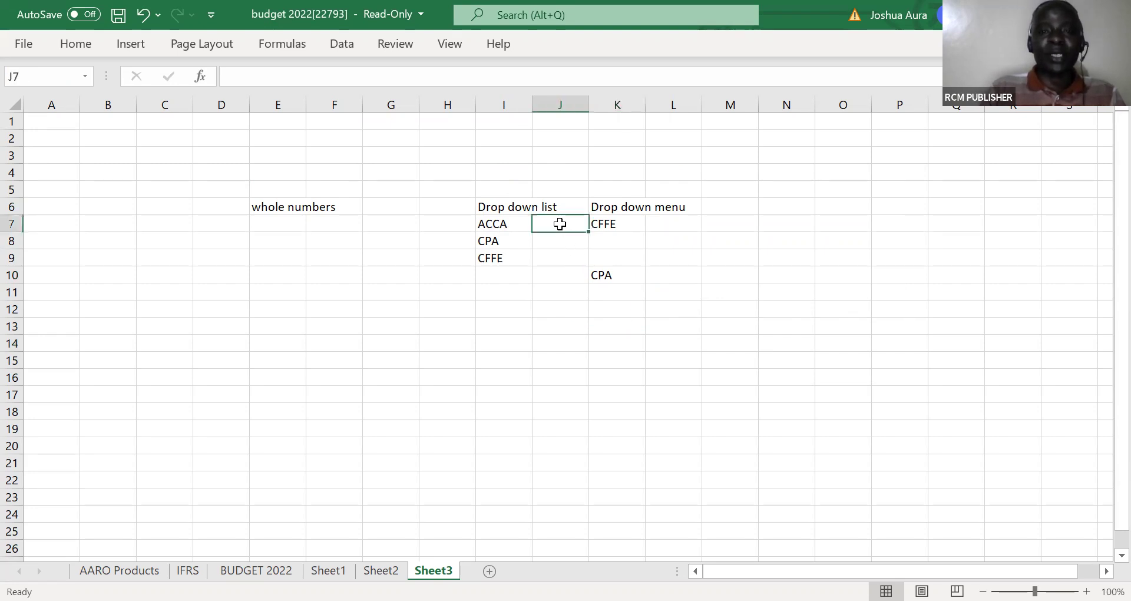
pyautogui.write('100')
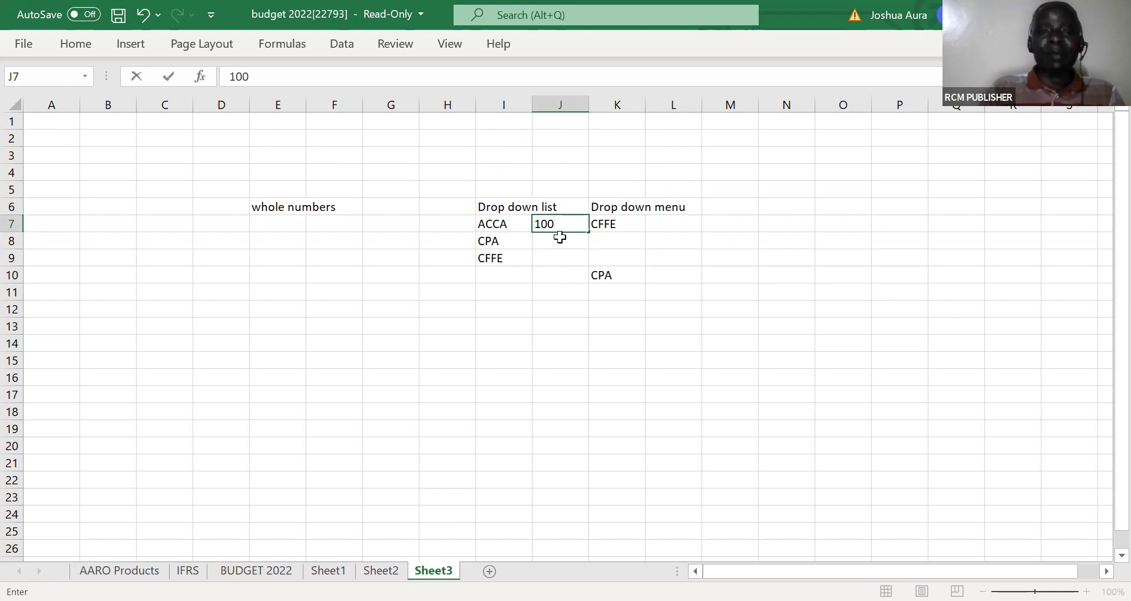
pyautogui.click(561, 242)
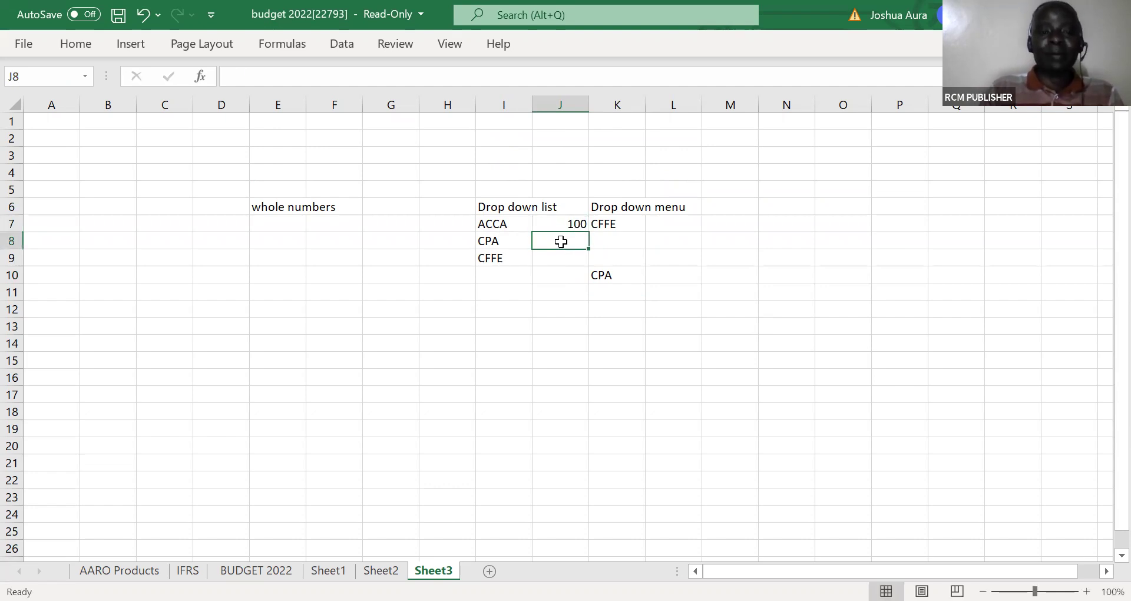
pyautogui.write('200')
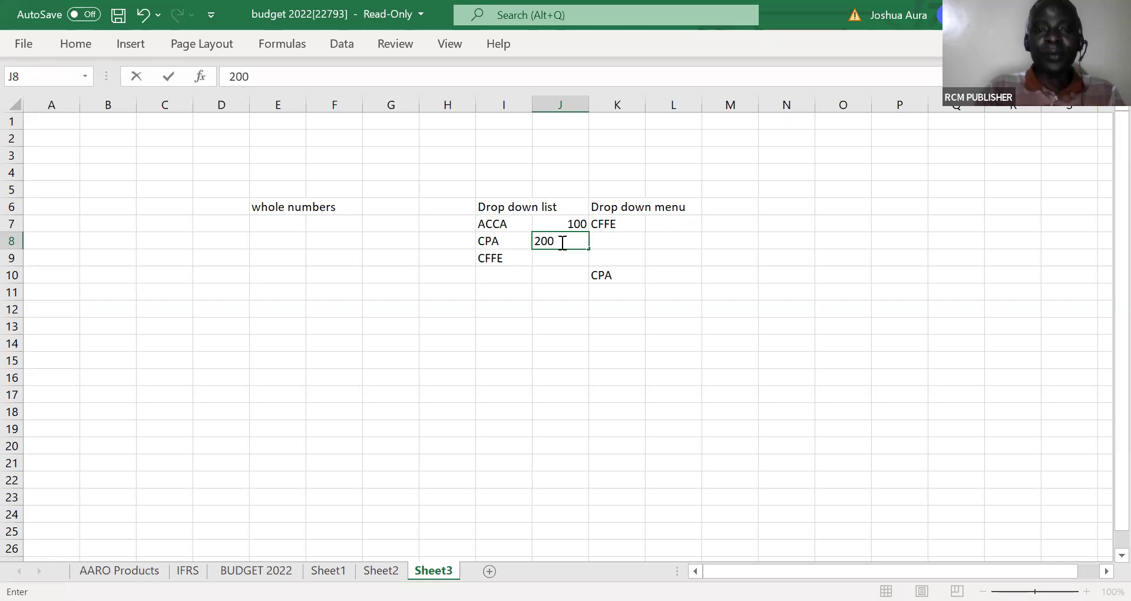
pyautogui.click(558, 257)
pyautogui.write('300')
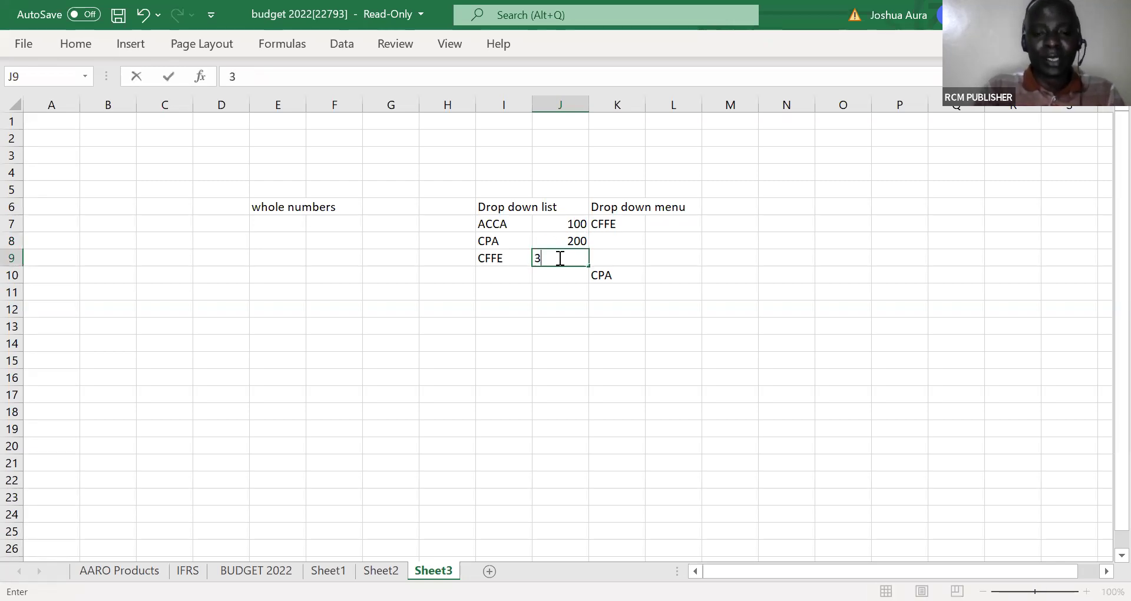
# - Add a second ACCA entry in cell I10 with the value 250 in cell J10
pyautogui.click(490, 278)
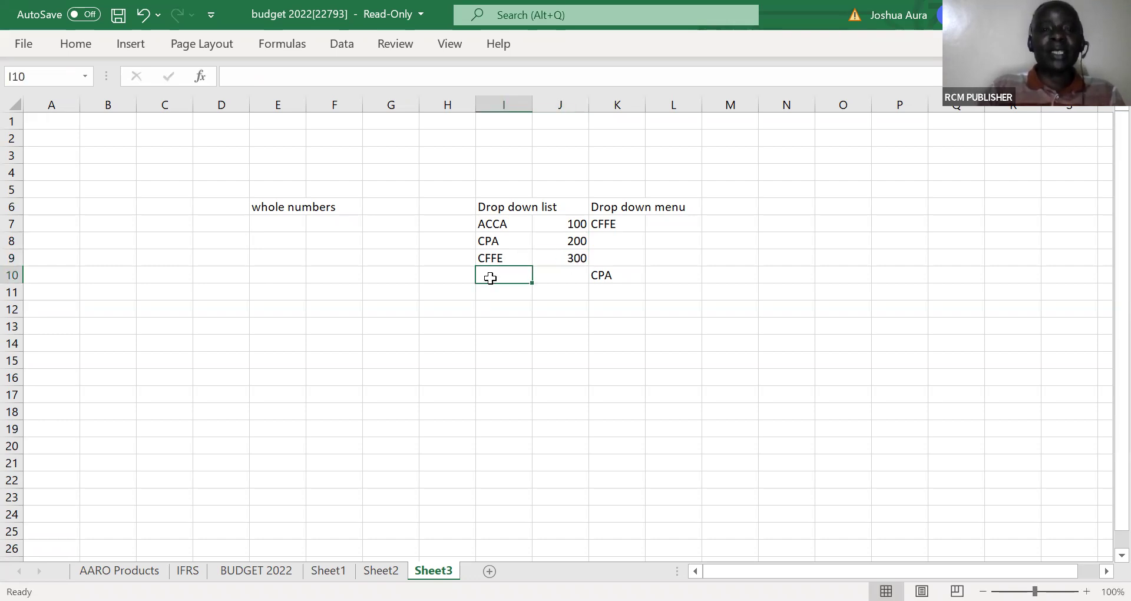
pyautogui.write('aCCA')
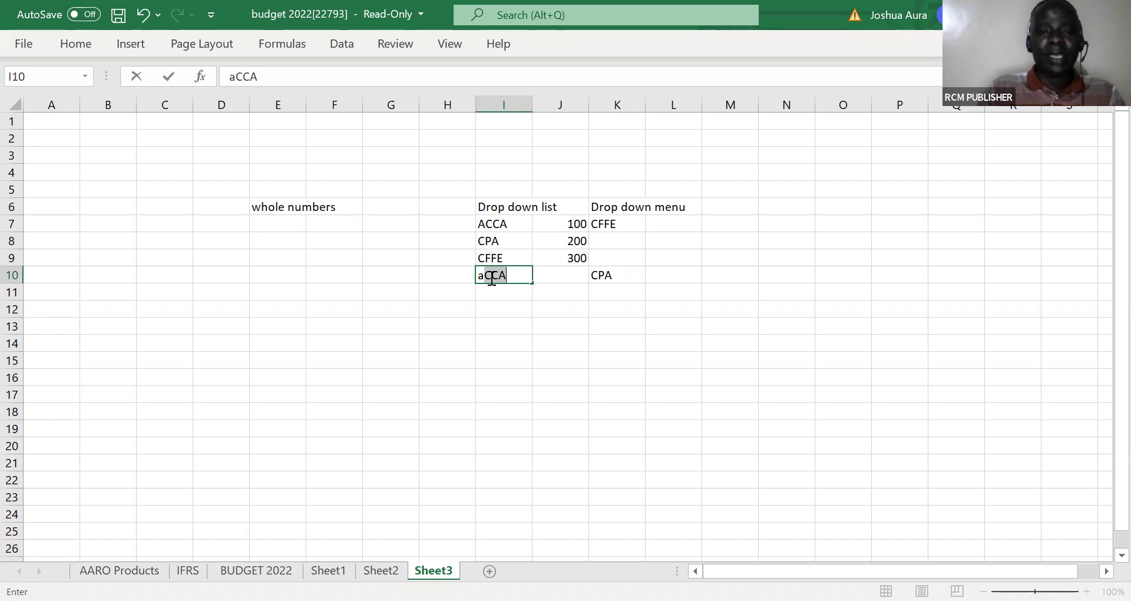
pyautogui.press('Tab')
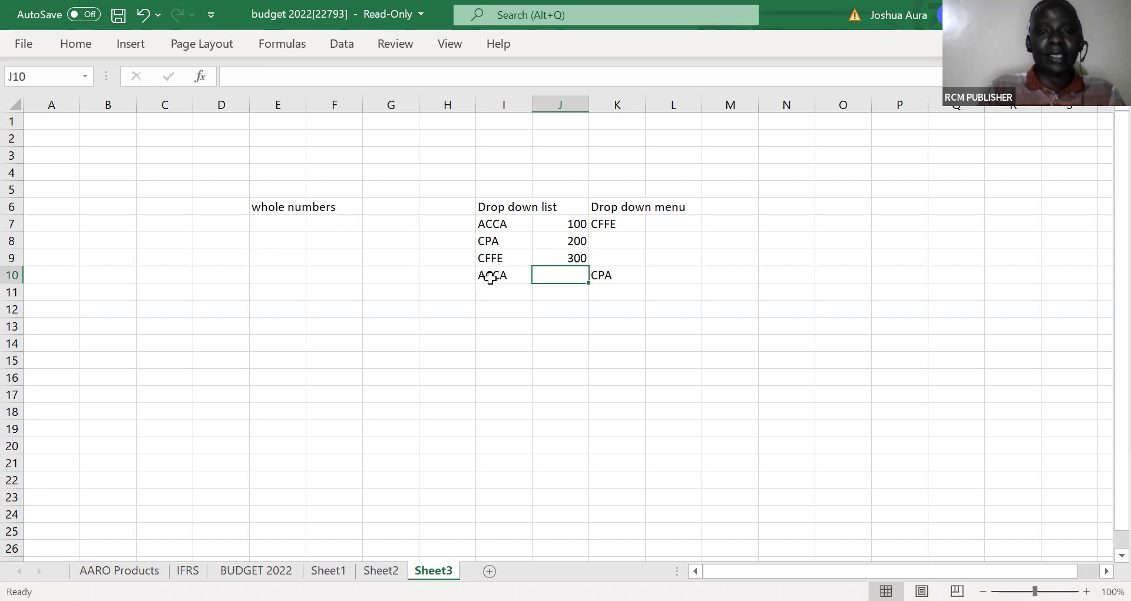
pyautogui.write('2')
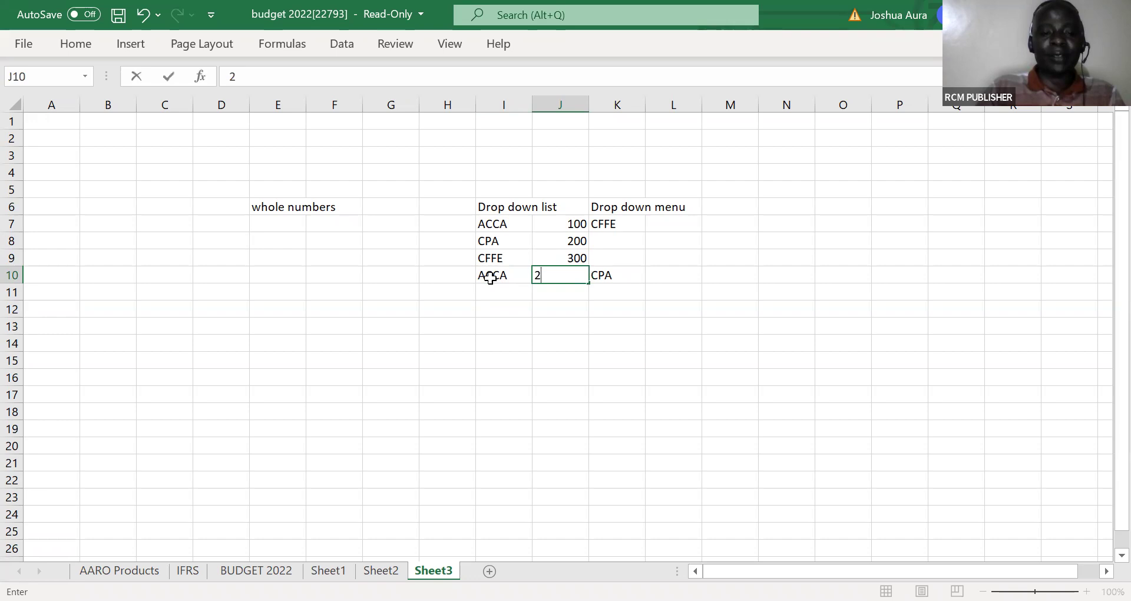
pyautogui.write('50')
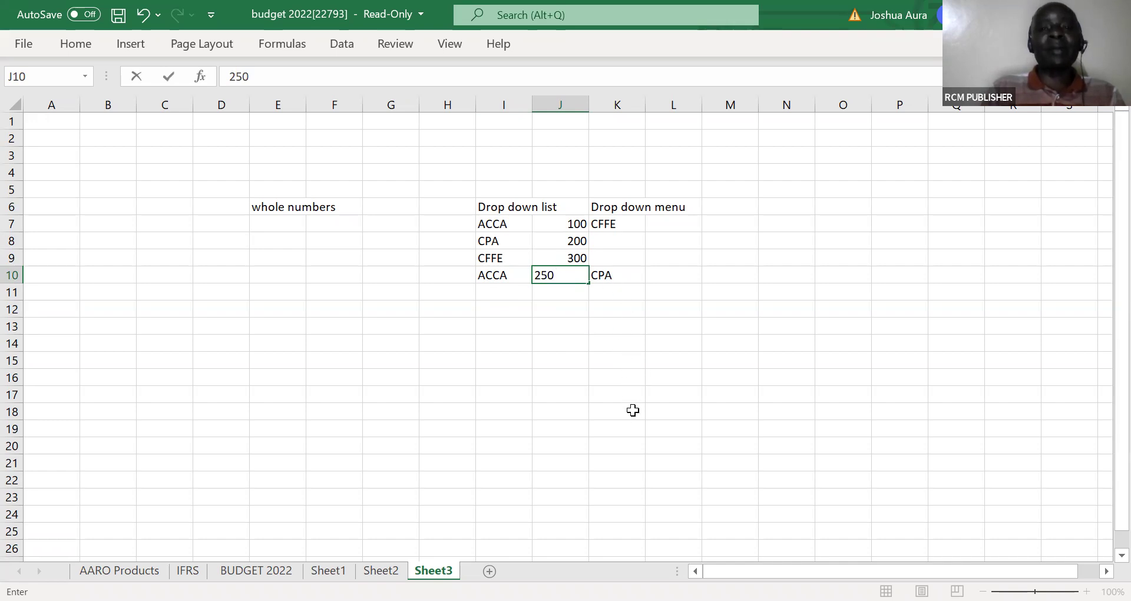
pyautogui.click(631, 399)
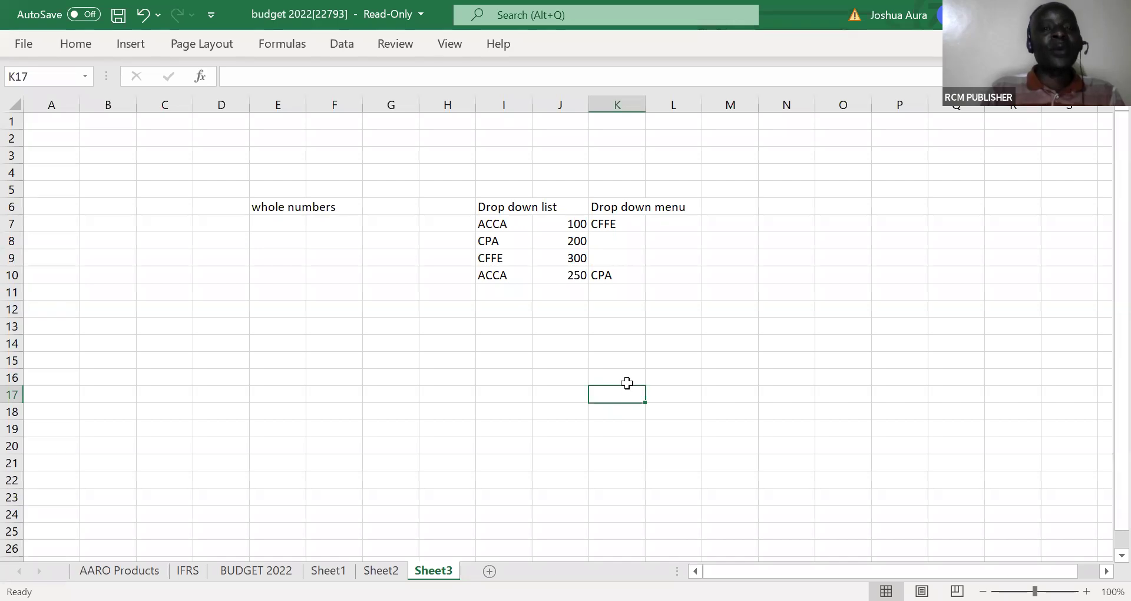
# - Open the data validation settings for cell K16 and restrict its allowed entries to a list
pyautogui.click(626, 379)
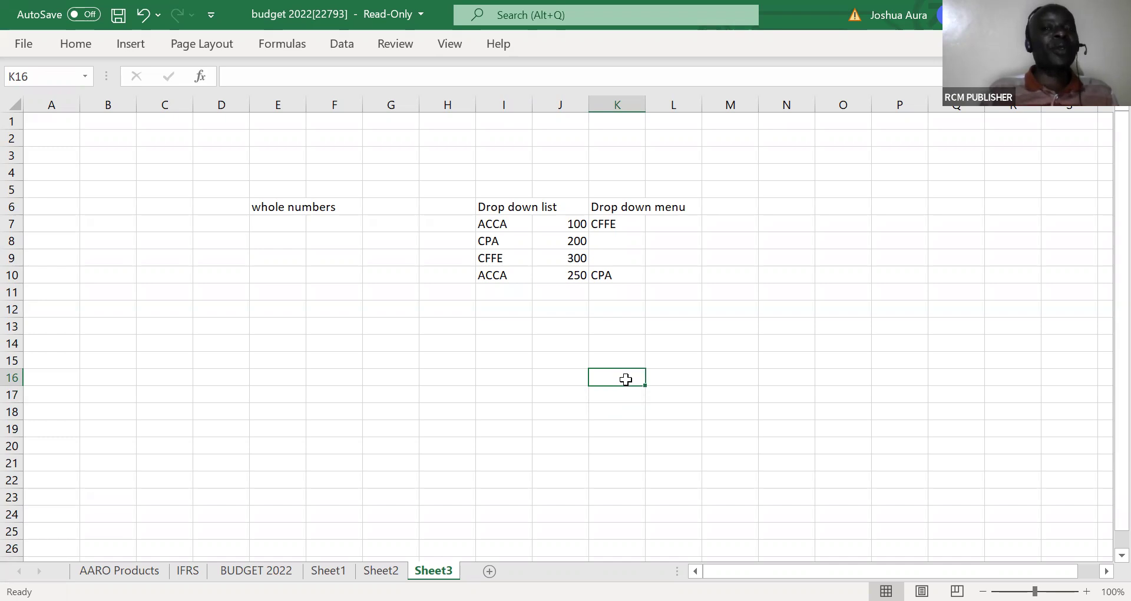
pyautogui.press('alt')
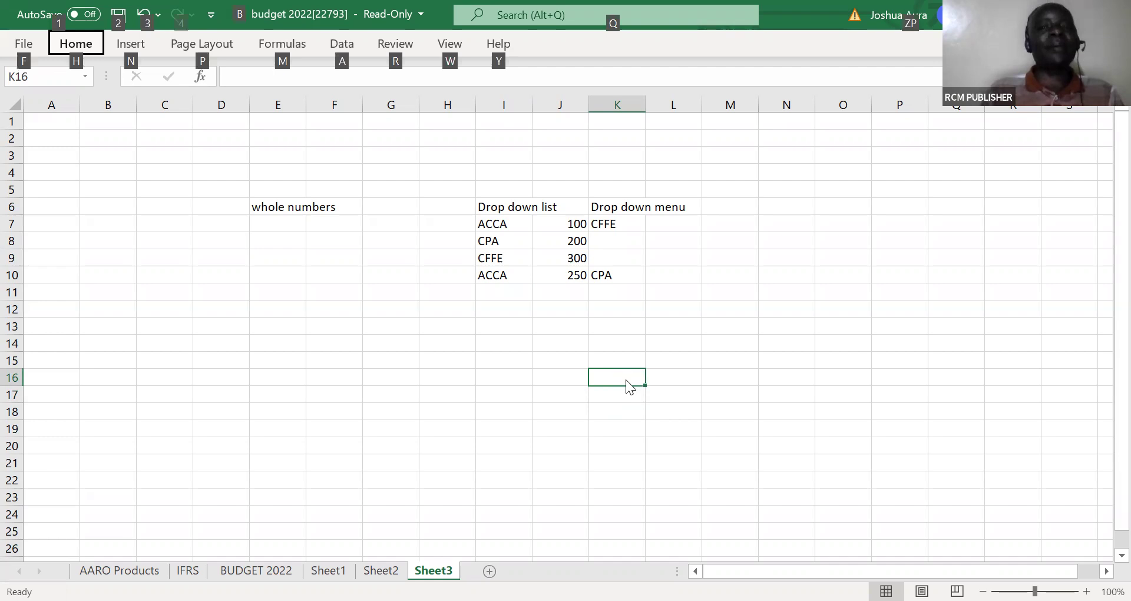
pyautogui.press('a')
pyautogui.press('v')
pyautogui.press('v')
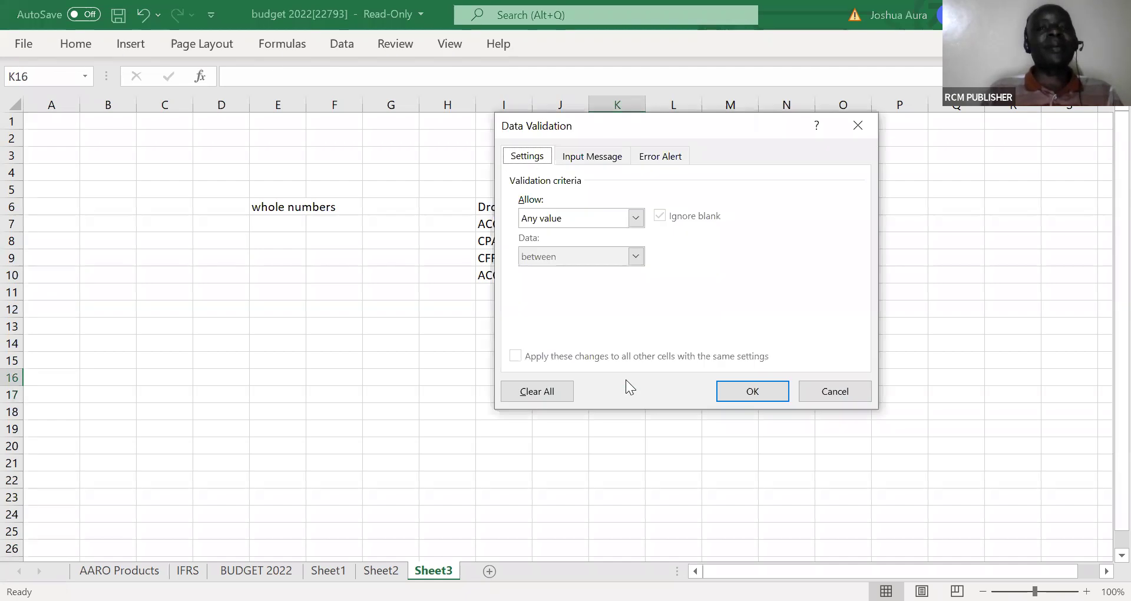
pyautogui.click(640, 219)
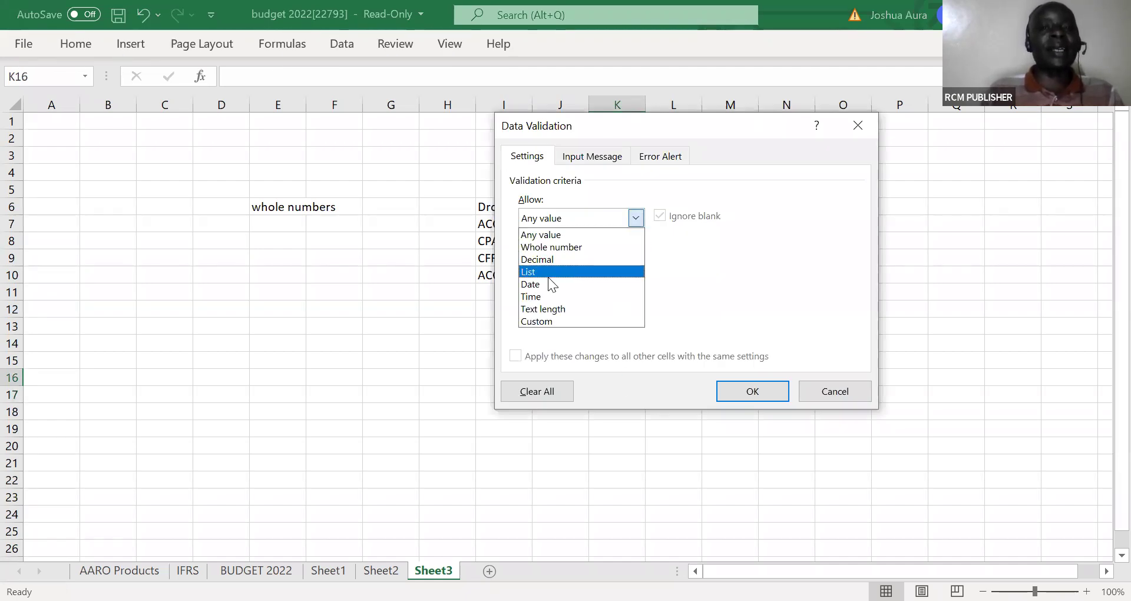
pyautogui.click(548, 274)
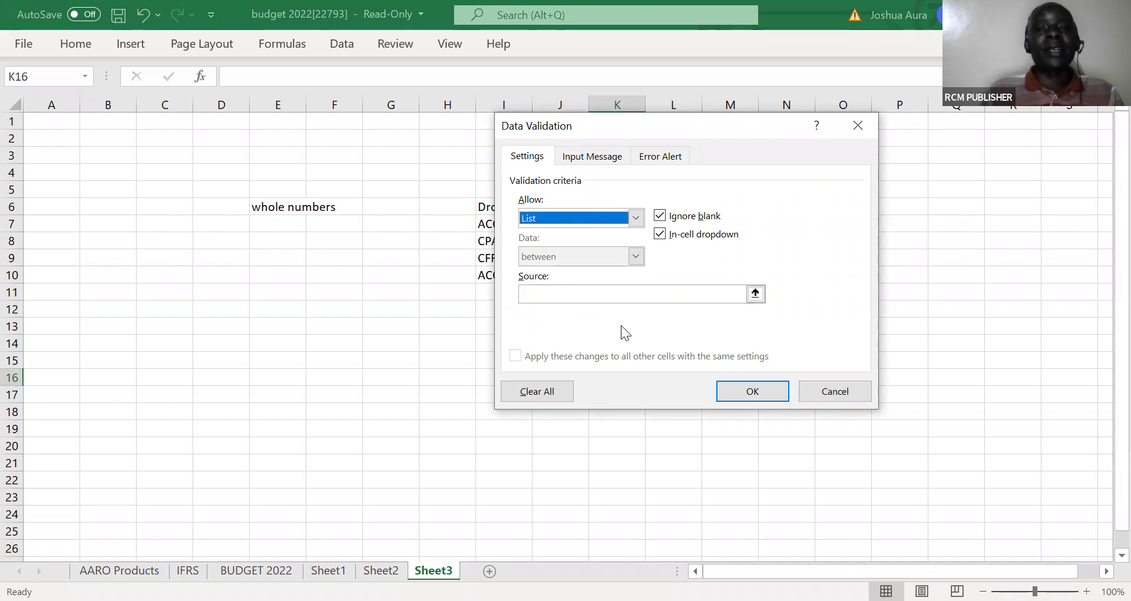
# - Set the list source for cell K16 to the range =$I$7:$I$9 and apply the validation
pyautogui.click(755, 294)
pyautogui.click(756, 294)
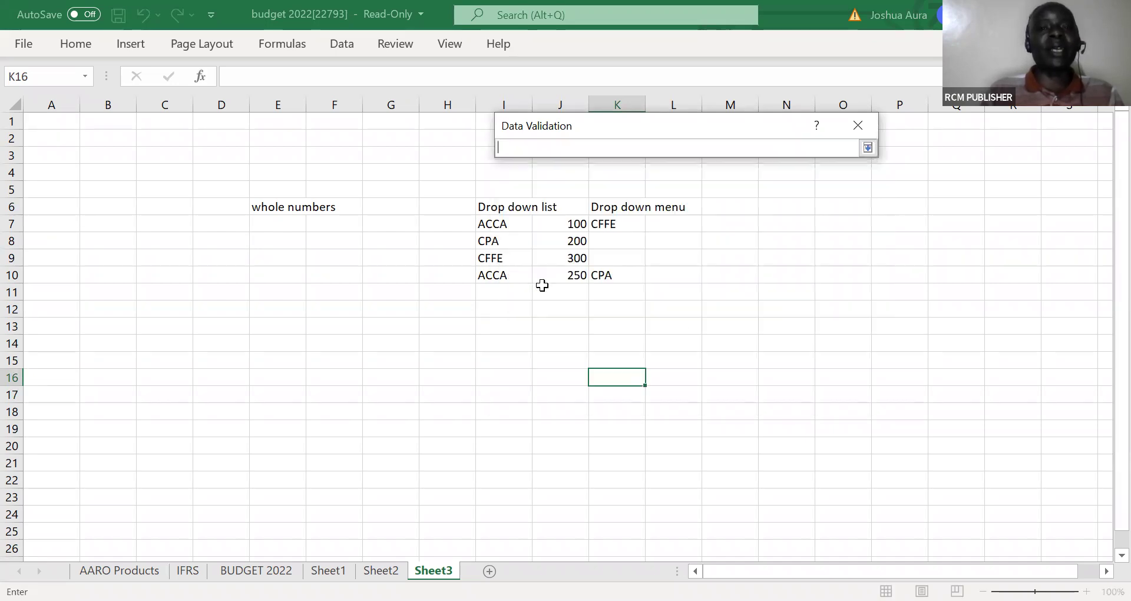
pyautogui.click(497, 224)
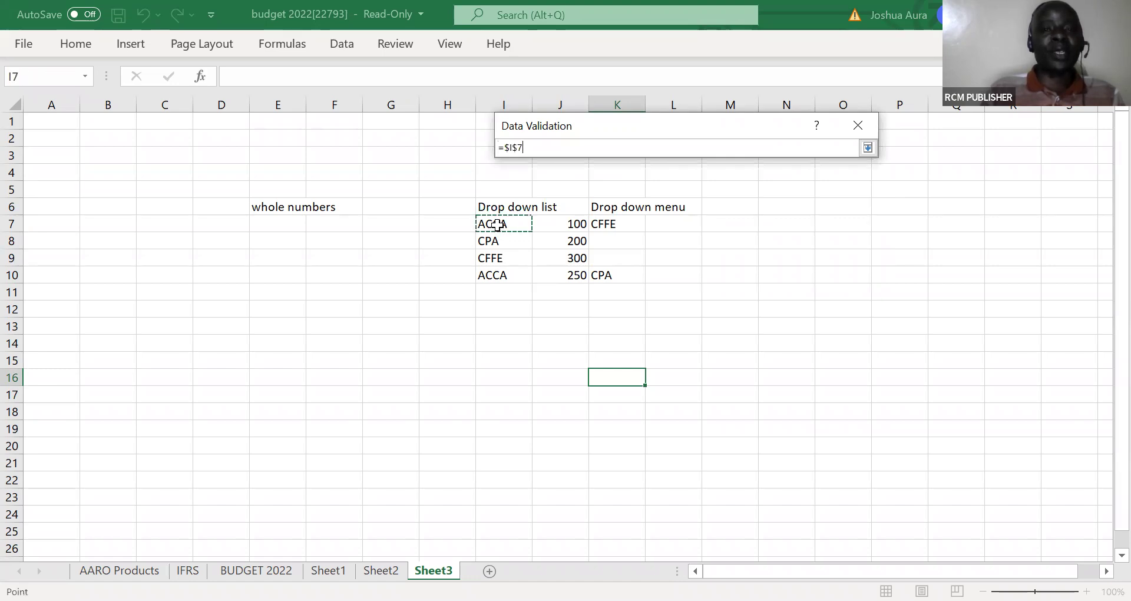
pyautogui.moveTo(496, 248); pyautogui.dragTo(497, 255)
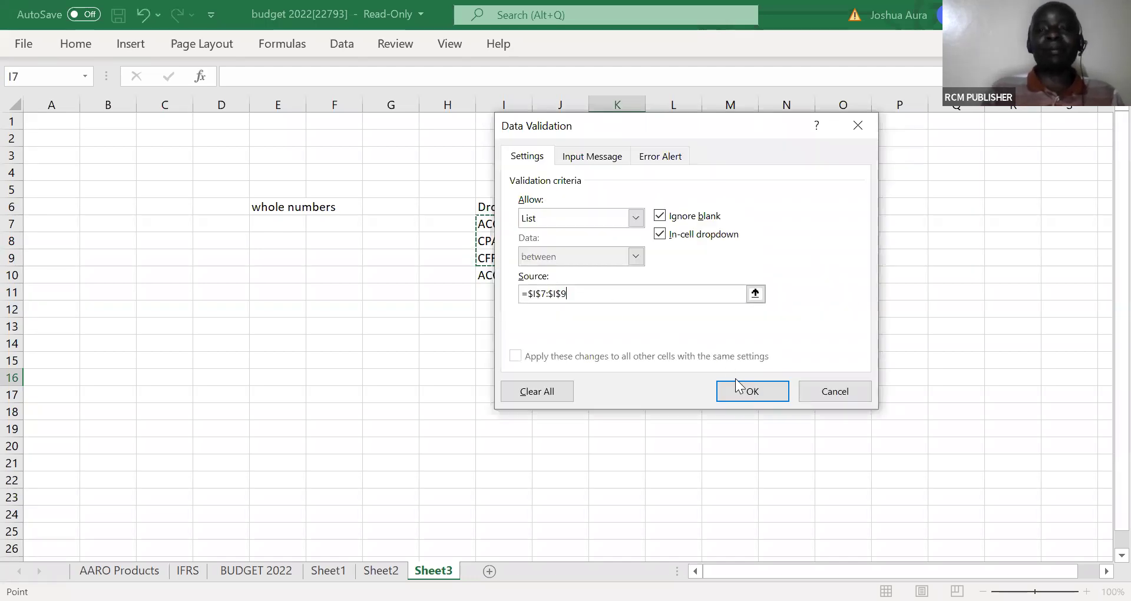
pyautogui.click(748, 391)
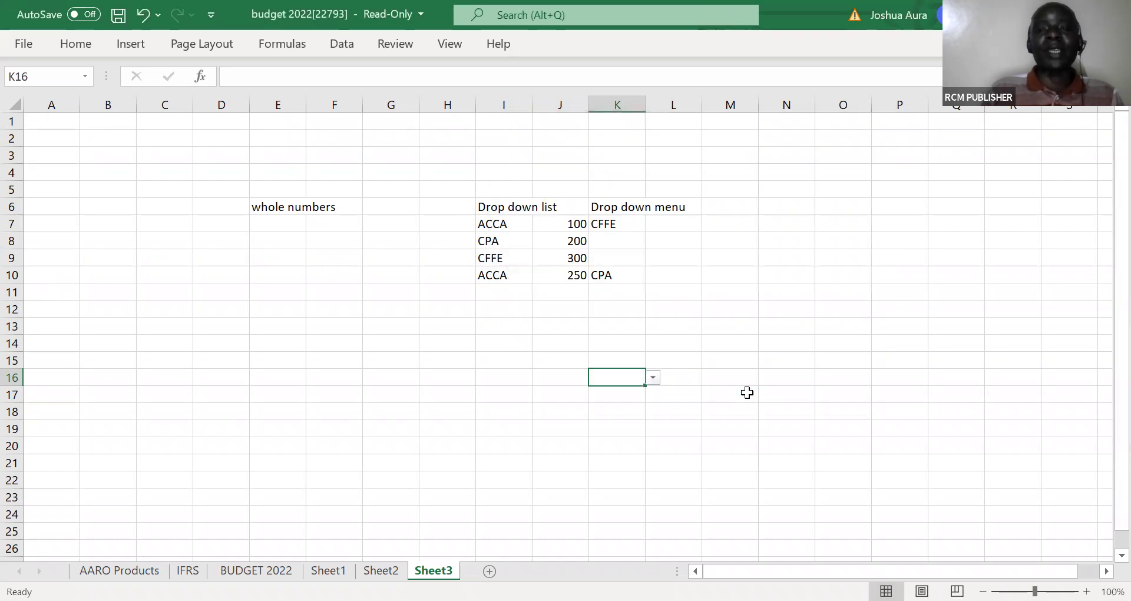
# - Choose CPA from the drop-down list in cell K16
pyautogui.click(652, 378)
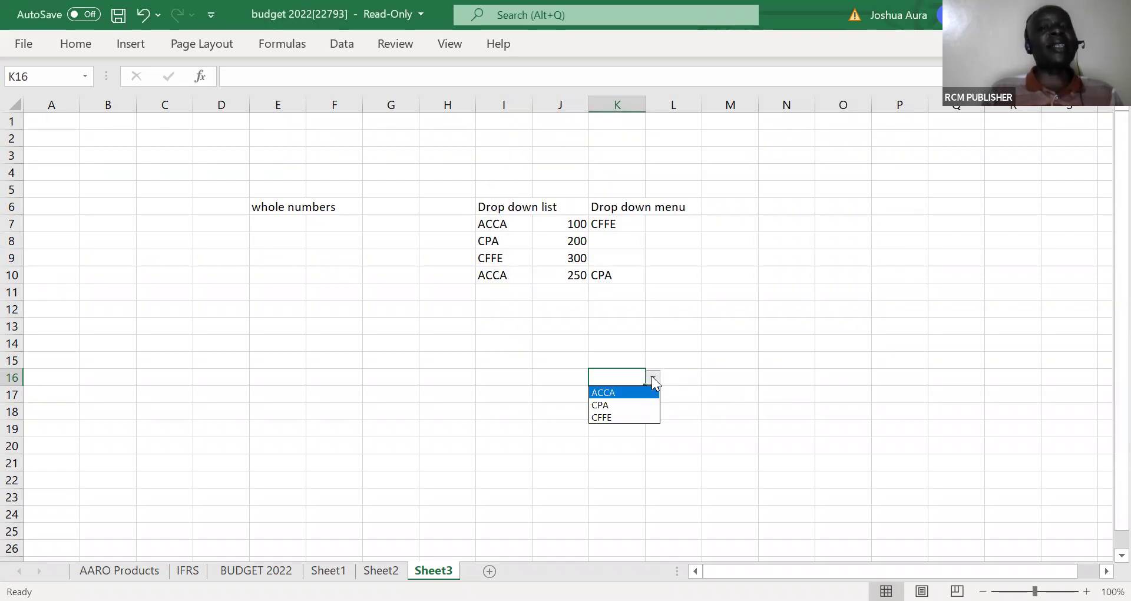
pyautogui.click(543, 421)
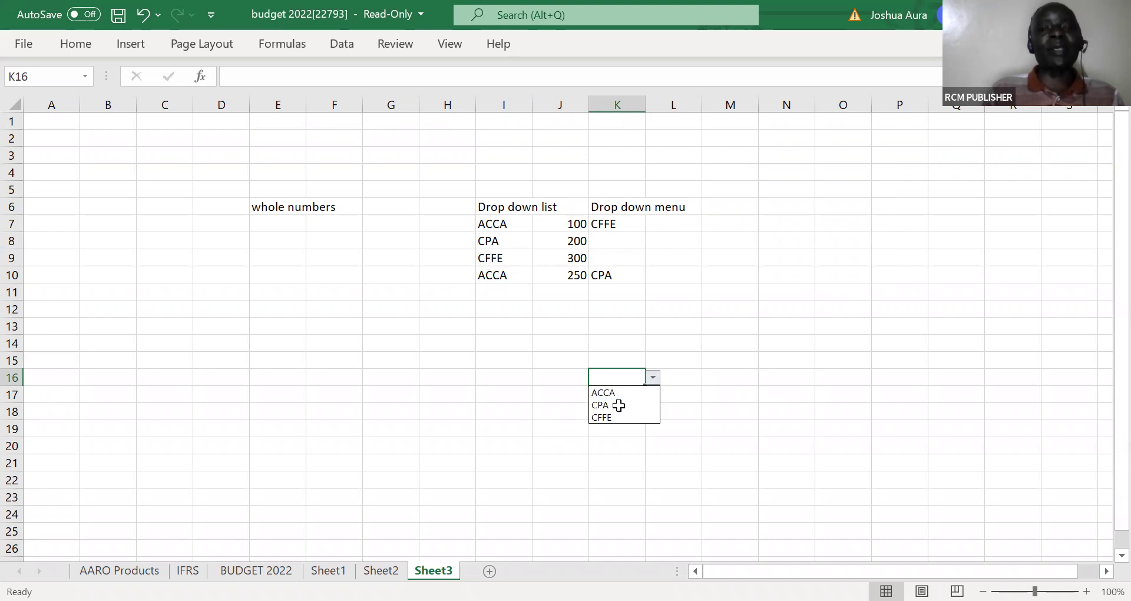
pyautogui.click(615, 405)
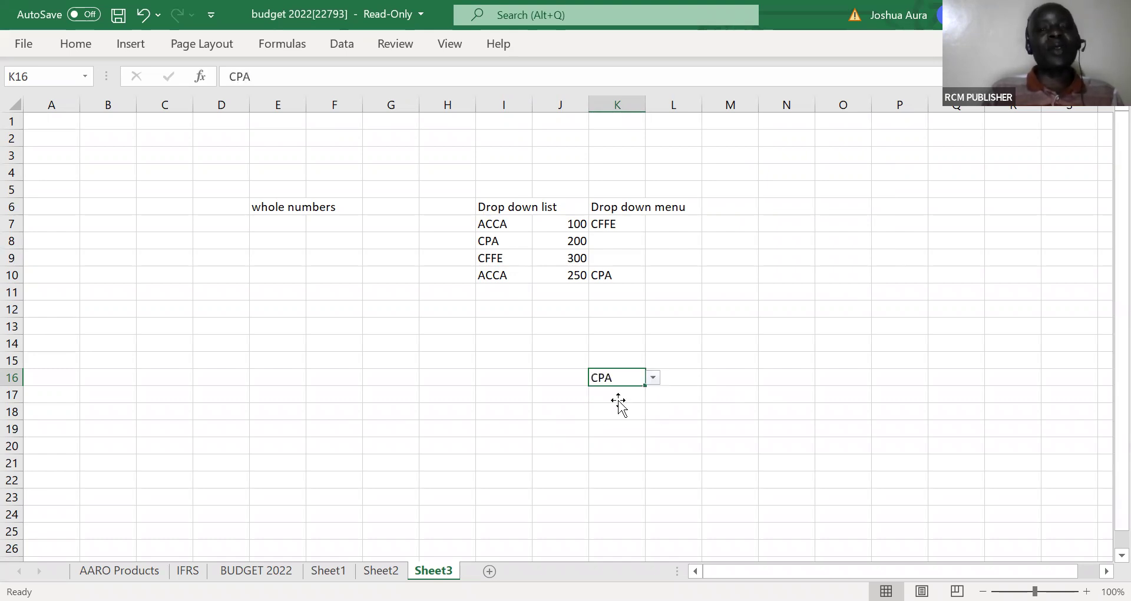
# - Write a SUMPRODUCT formula in cell K17 that compares the range I7:I10 with cell K16
pyautogui.click(618, 402)
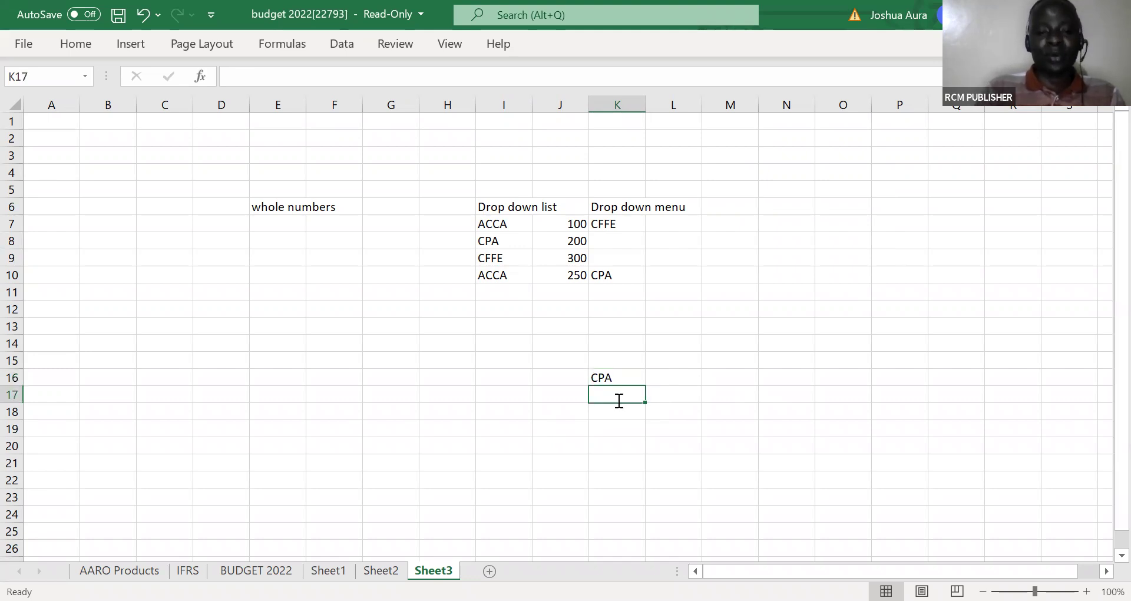
pyautogui.write('=')
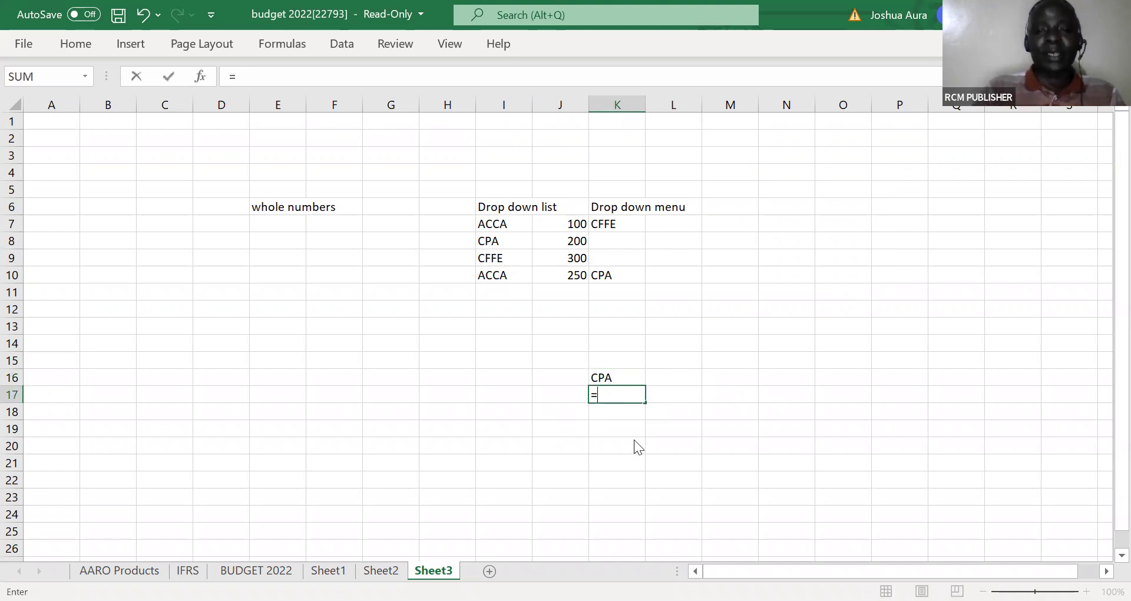
pyautogui.write('sum')
pyautogui.click(636, 455)
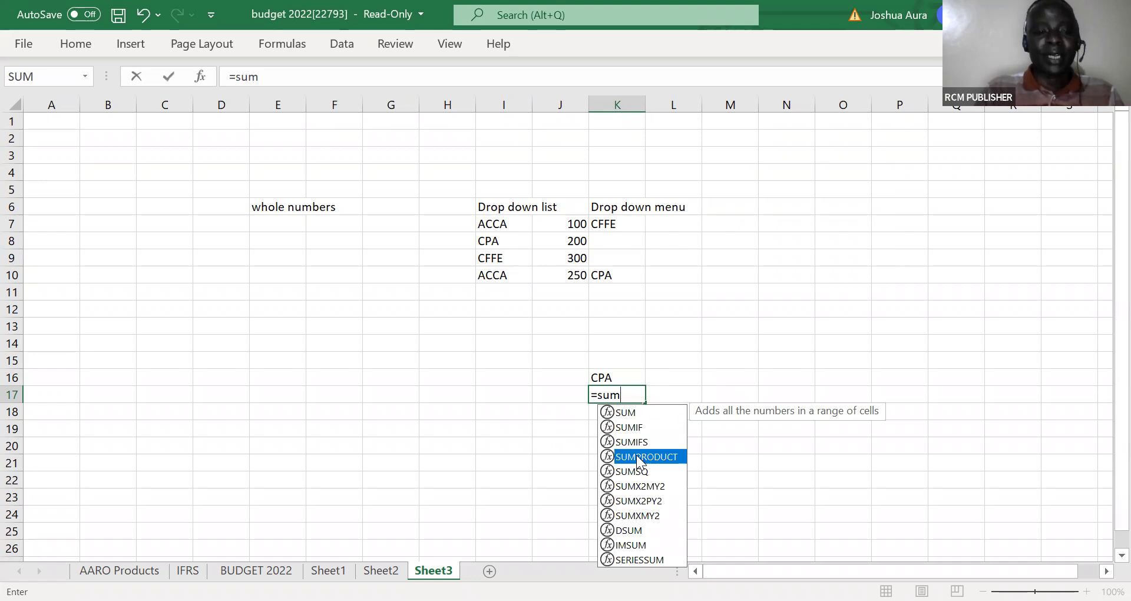
pyautogui.doubleClick(636, 455)
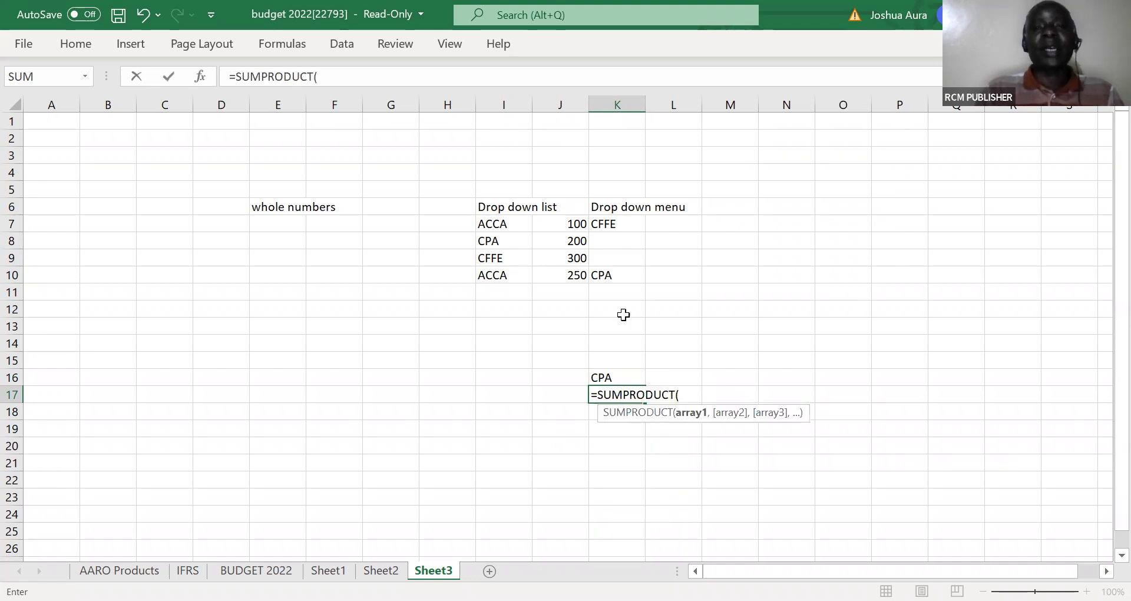
pyautogui.click(501, 226)
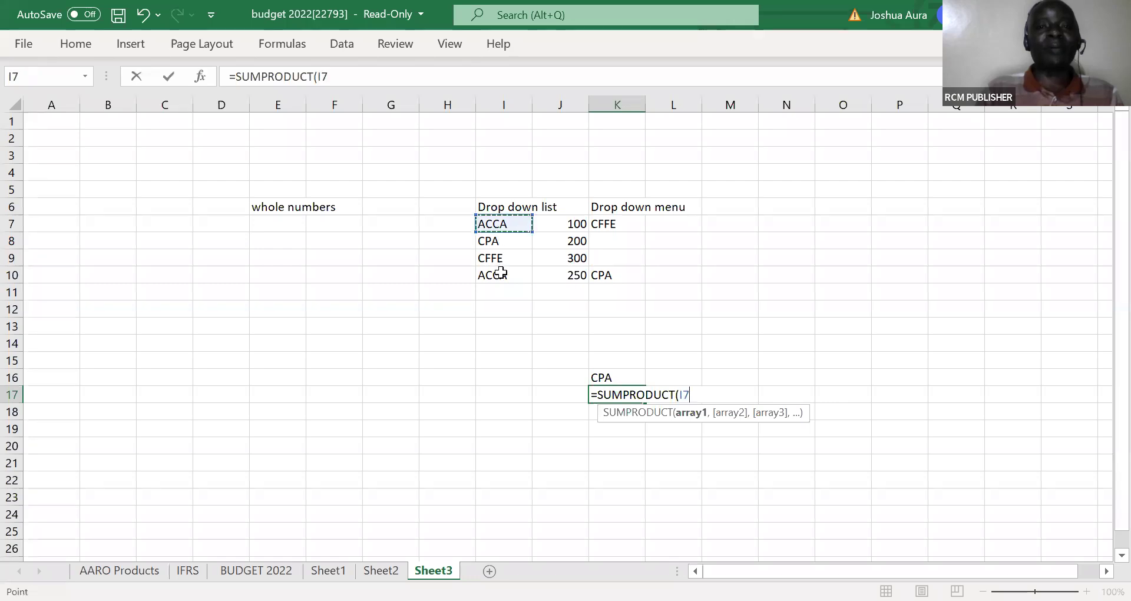
pyautogui.keyDown('shift'); pyautogui.click(501, 272); pyautogui.keyUp('shift')
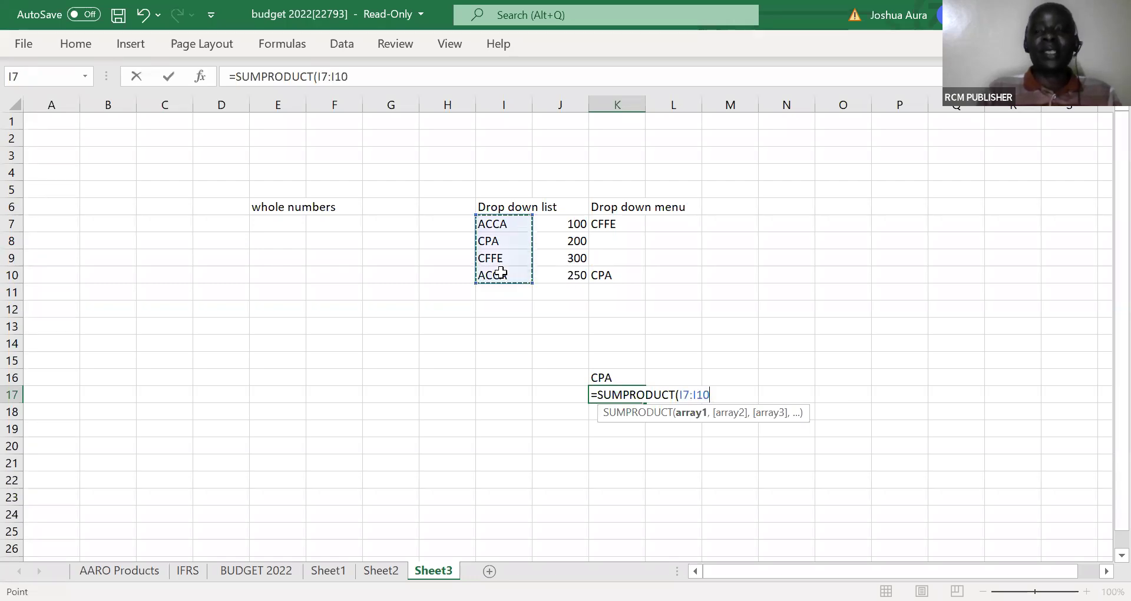
pyautogui.write('=')
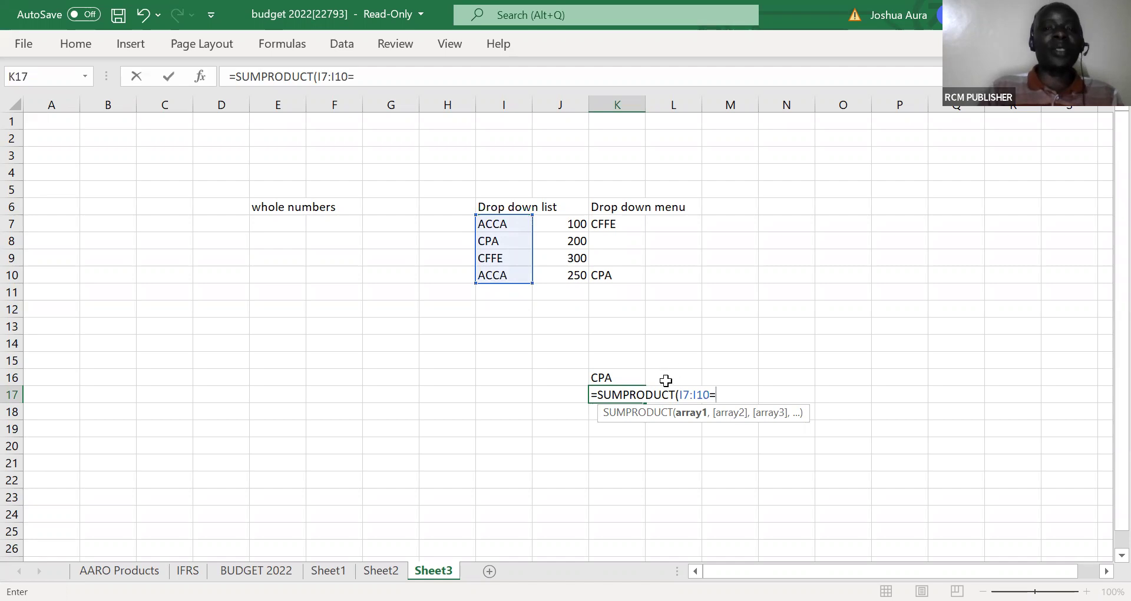
pyautogui.click(608, 377)
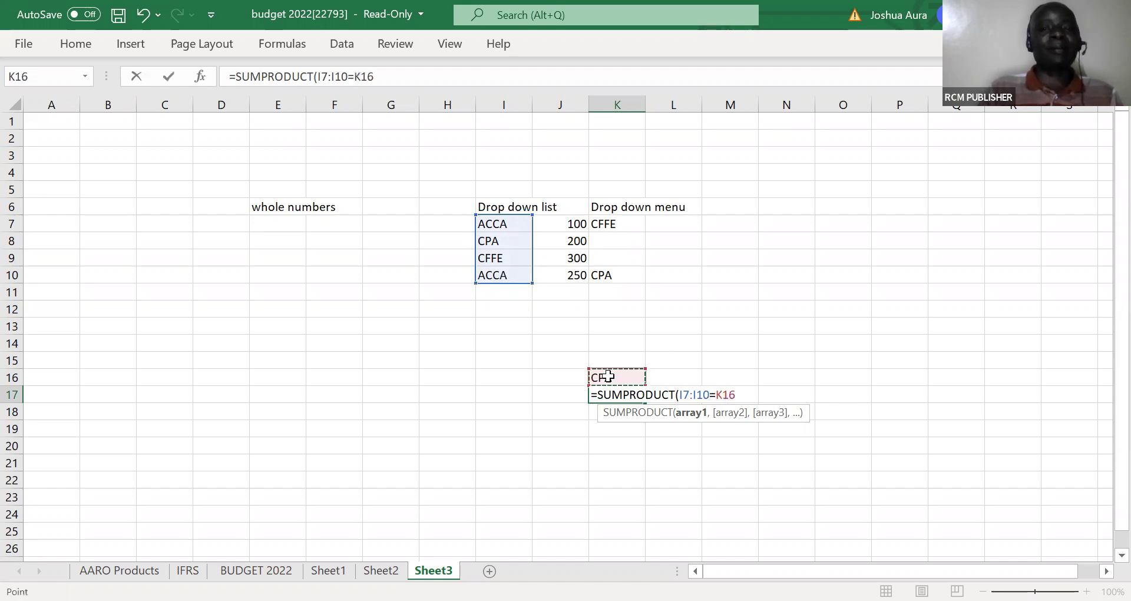
pyautogui.write(')')
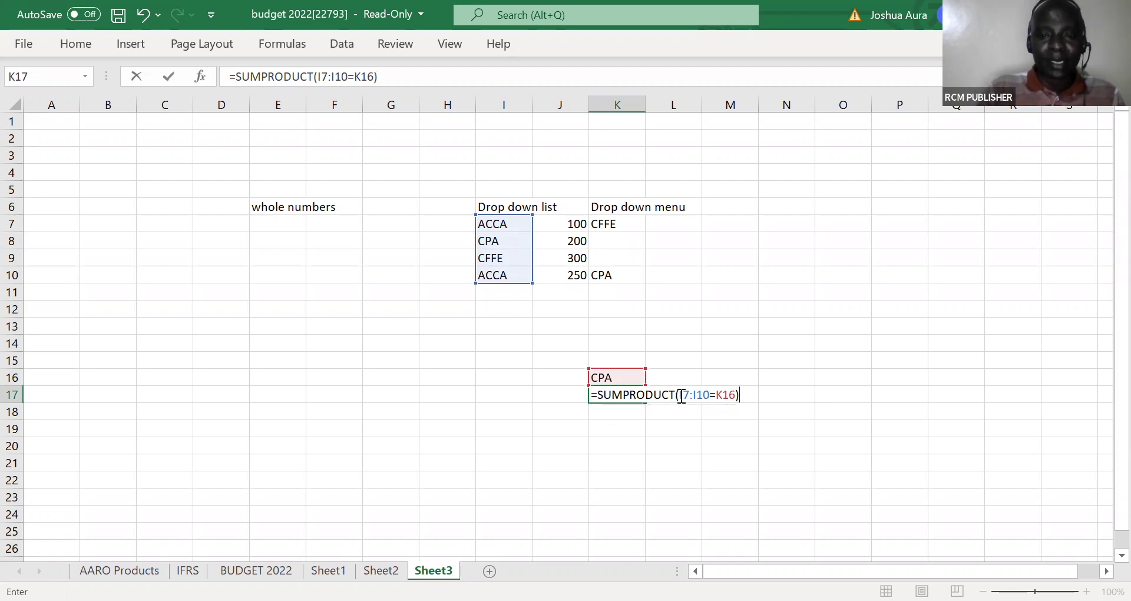
# - Bracket the comparison and multiply it by J7:J10, completing K17's formula as =SUMPRODUCT((I7:I10=K16)*J7:J10)
pyautogui.click(680, 394)
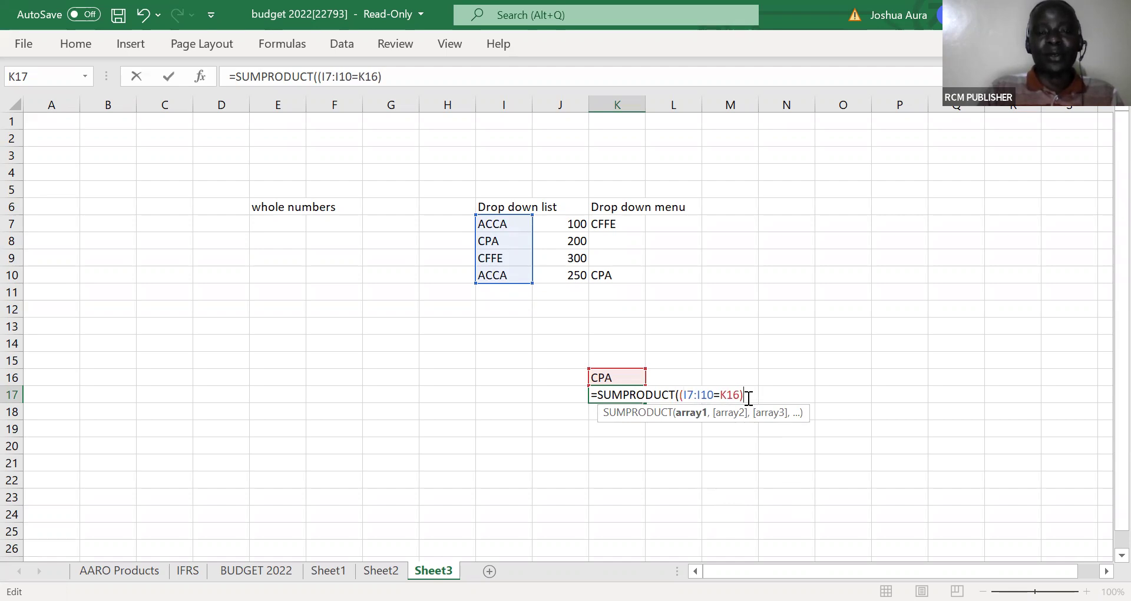
pyautogui.write('*')
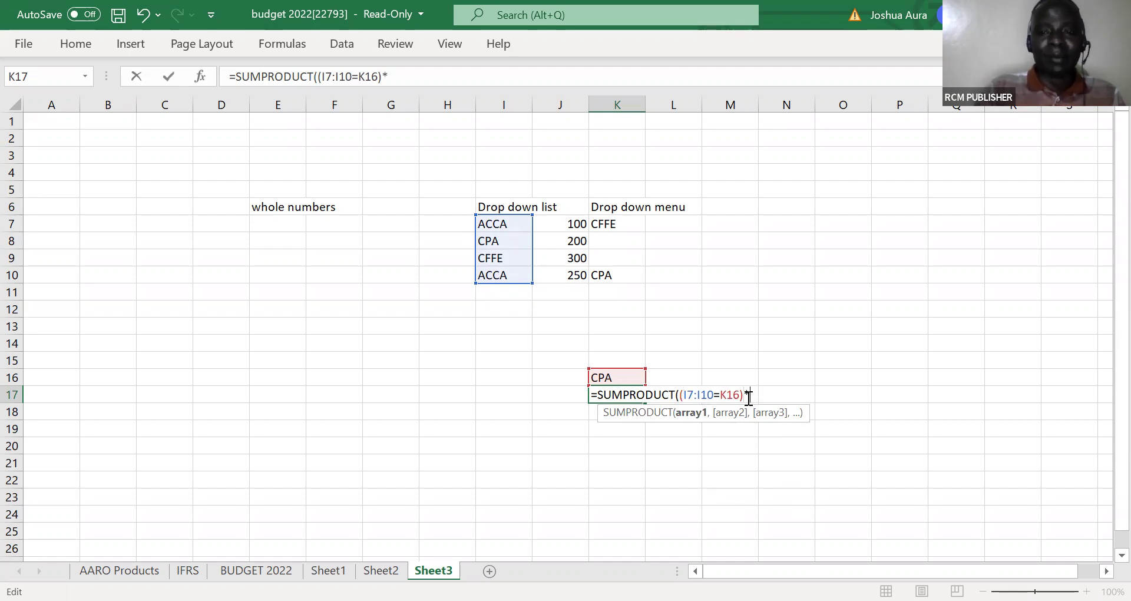
pyautogui.click(572, 223)
pyautogui.keyDown('shift'); pyautogui.click(573, 275); pyautogui.keyUp('shift')
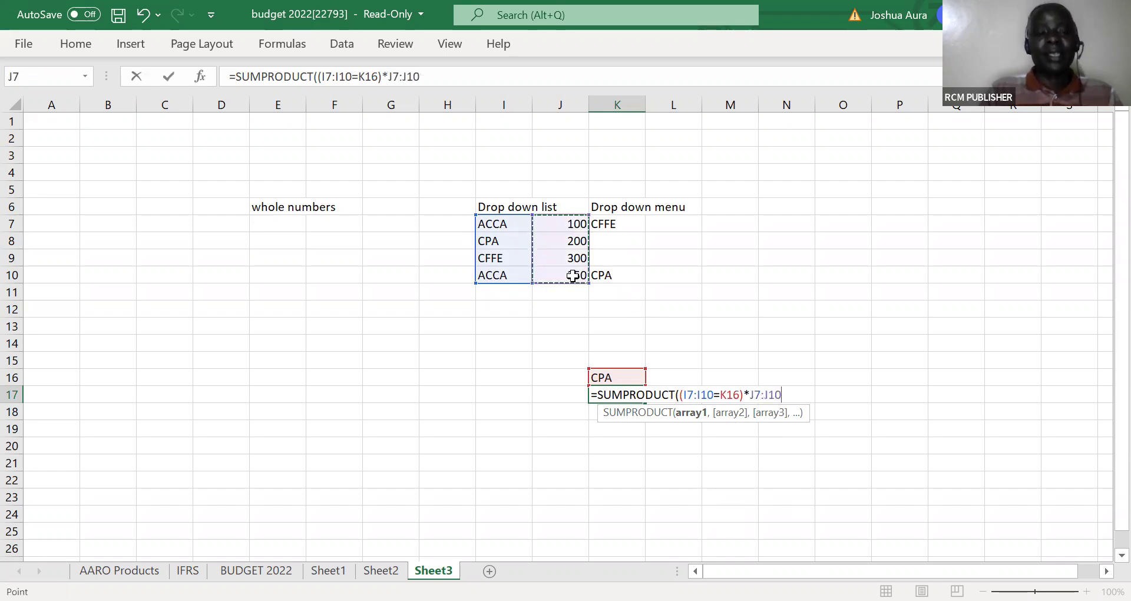
pyautogui.write(')')
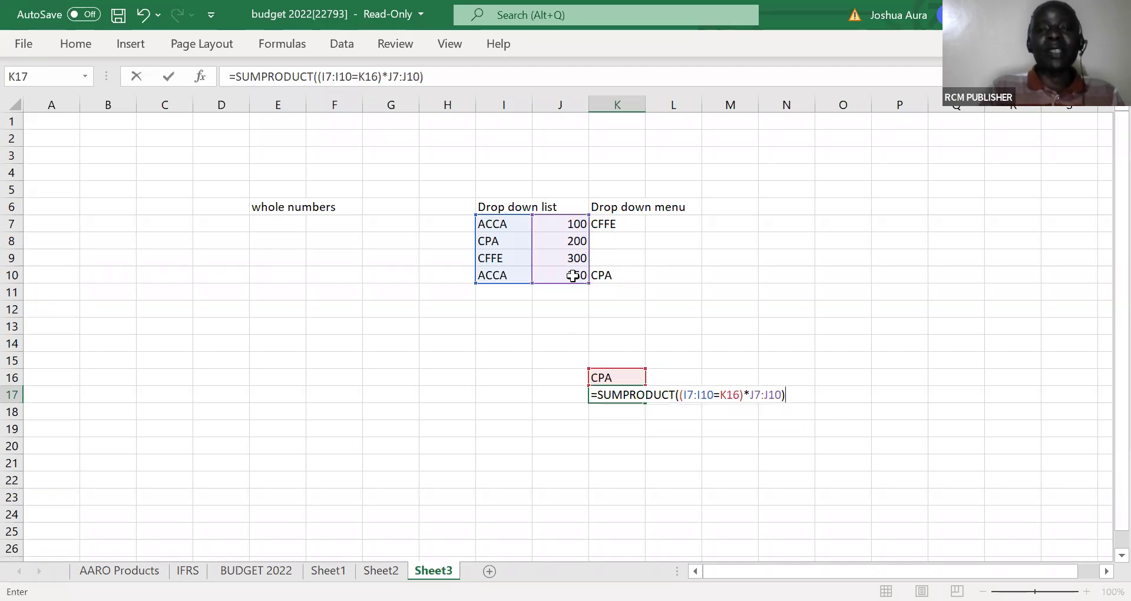
pyautogui.press('Return')
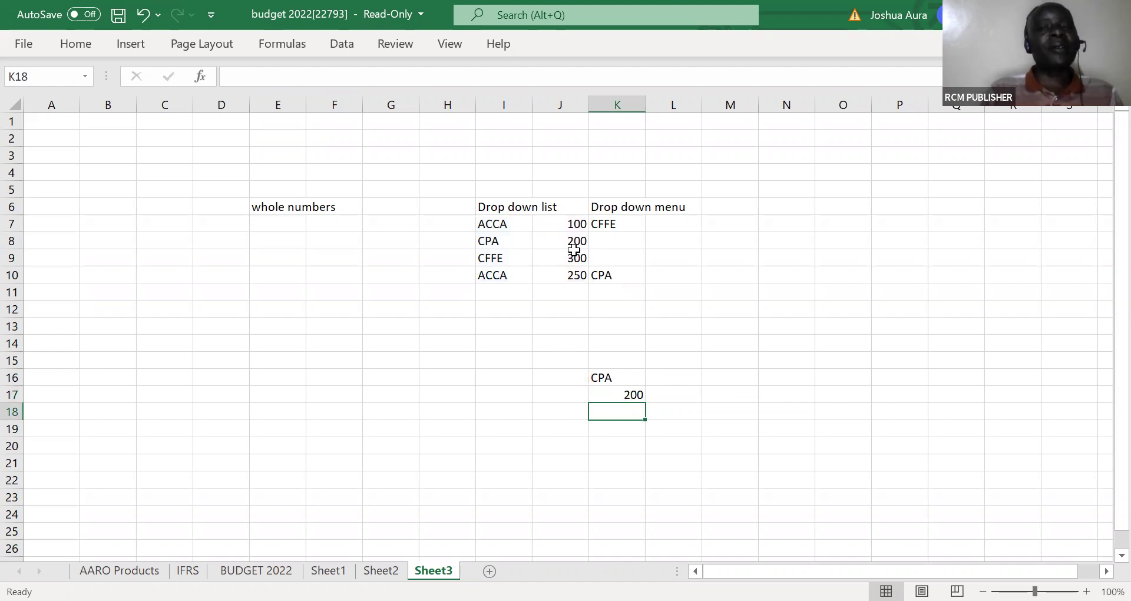
# - Switch the drop-down selection in cell K16 to ACCA to test the SUMPRODUCT formula
pyautogui.click(609, 377)
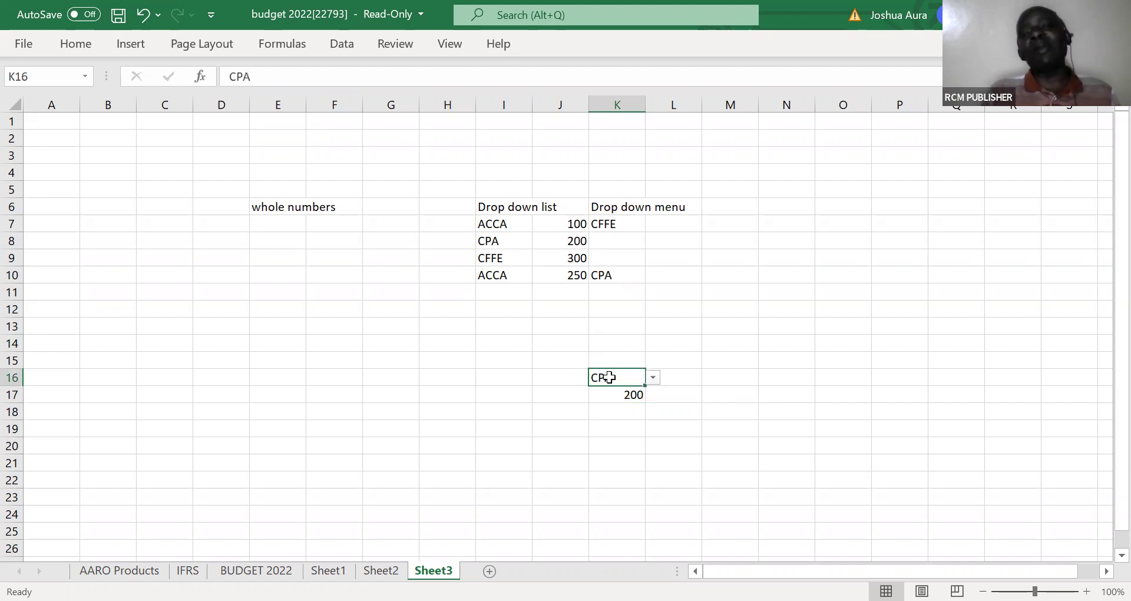
pyautogui.click(652, 378)
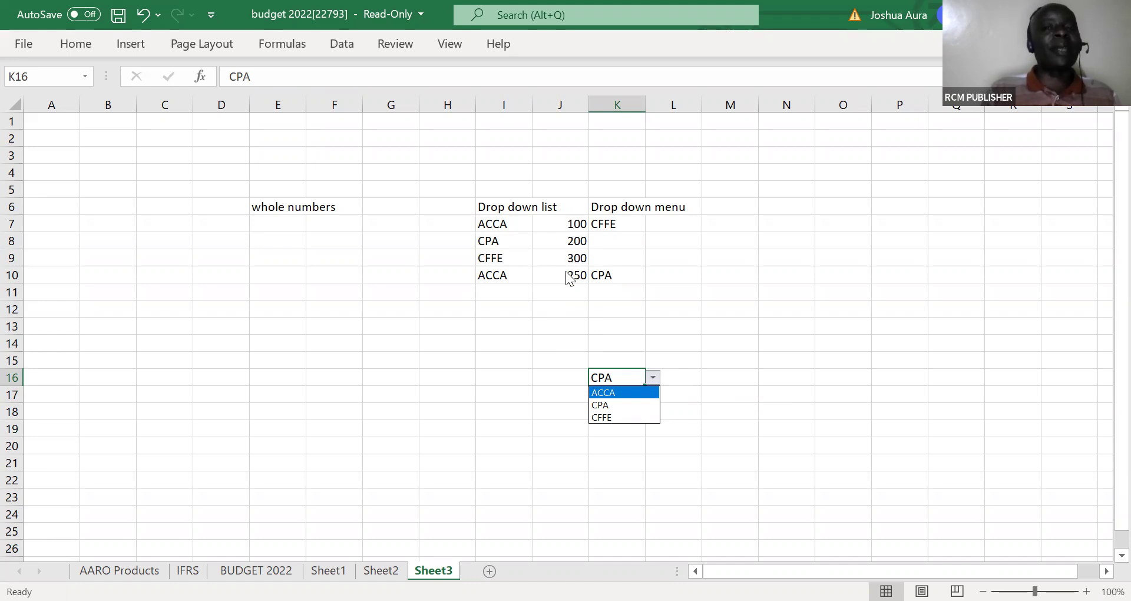
pyautogui.click(604, 390)
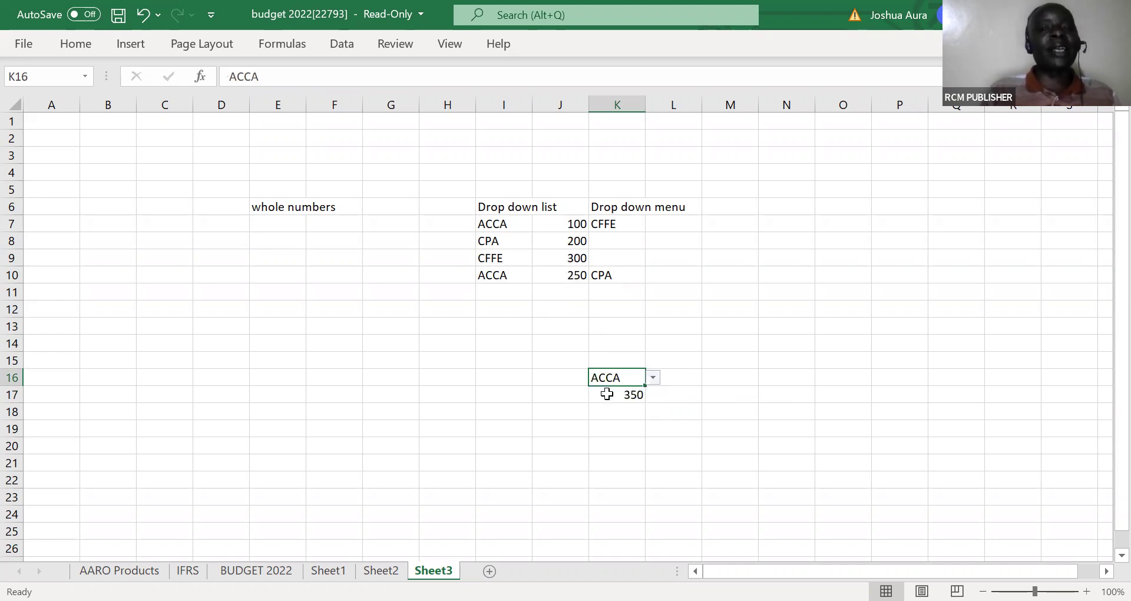